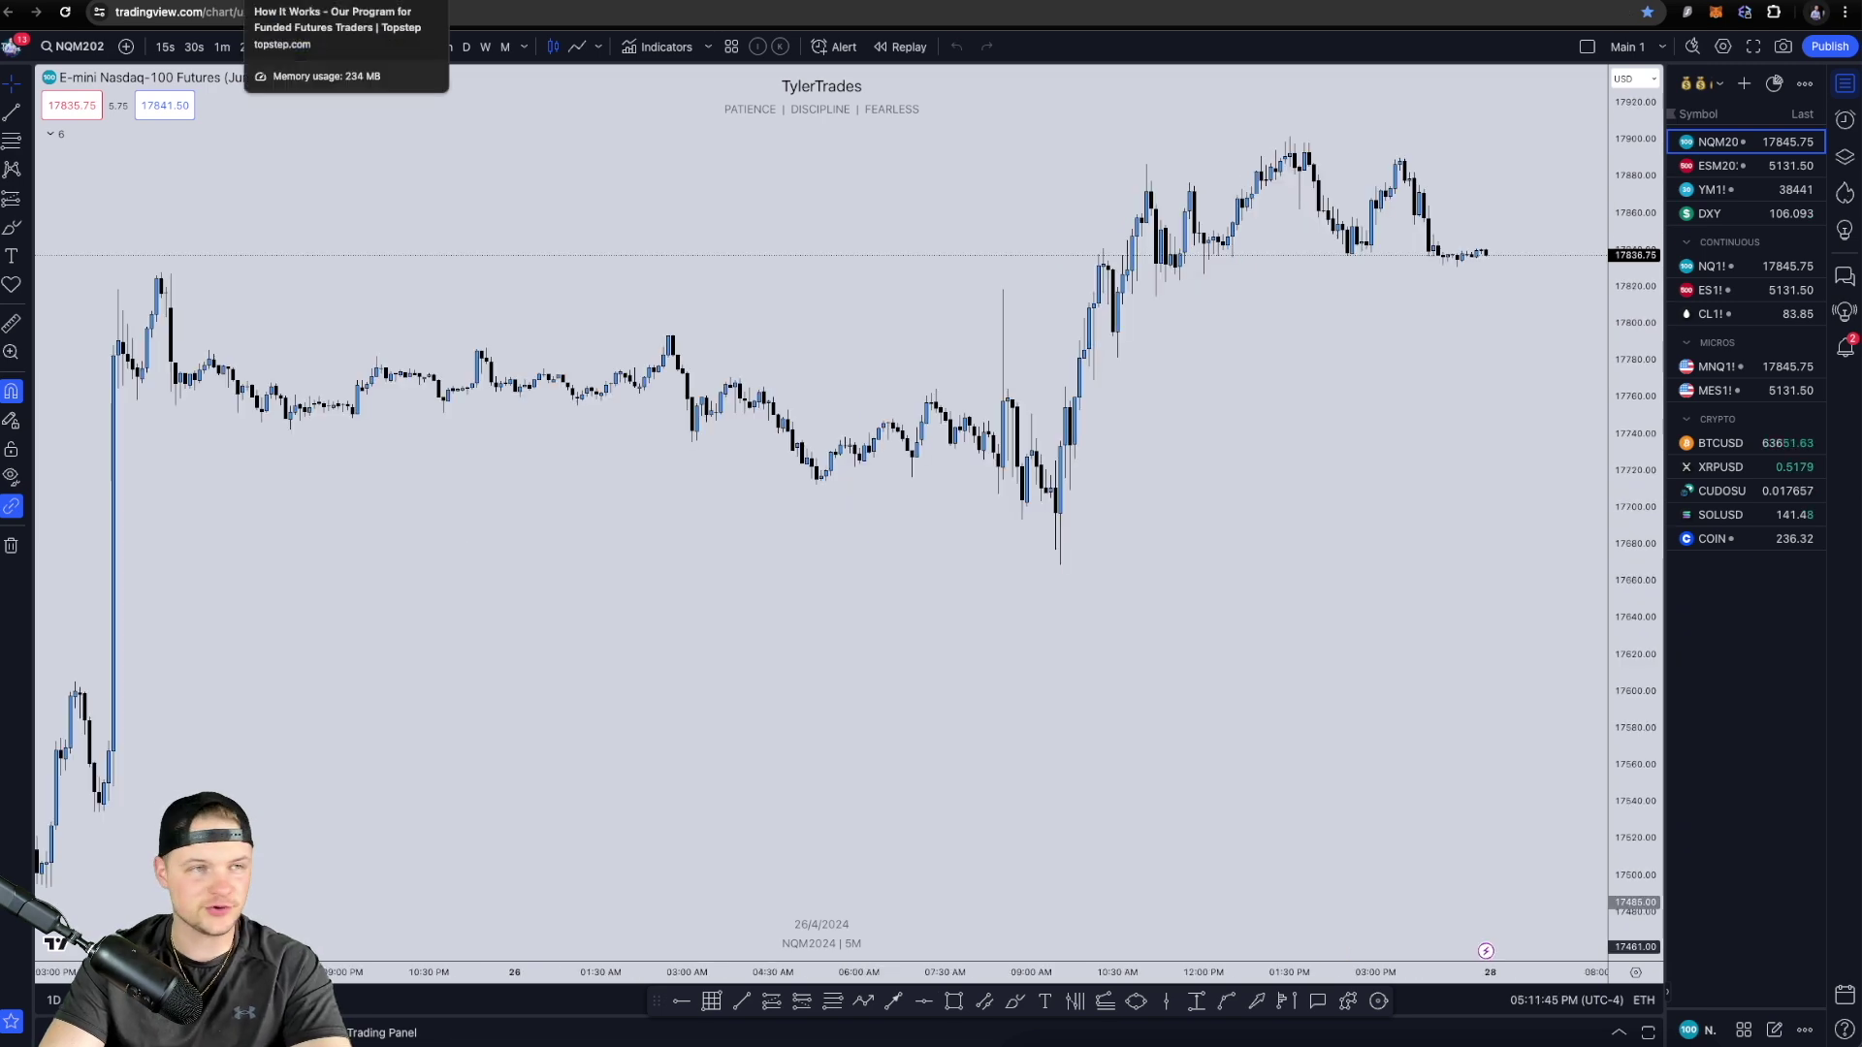
On the Topstep site, open Earn Funding to show the $50k, $100k and $150k futures plans
left_click(291, 12)
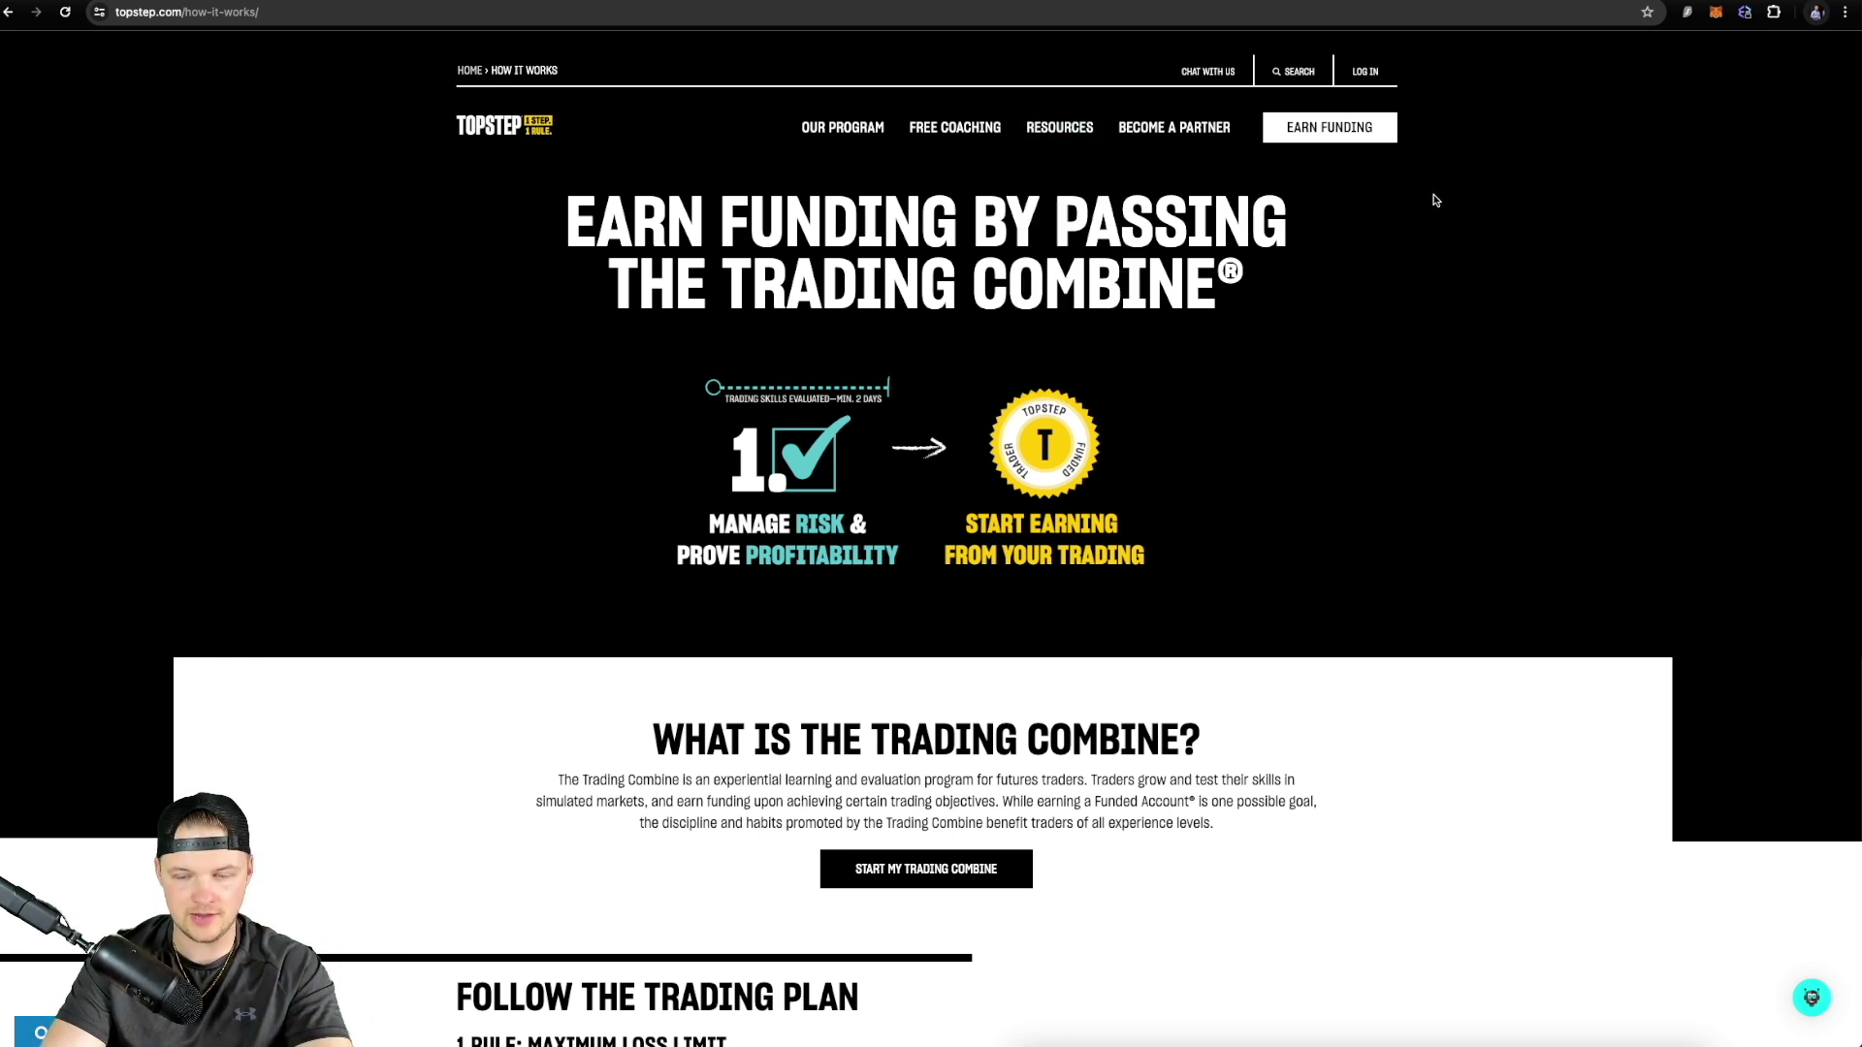
left_click(1333, 133)
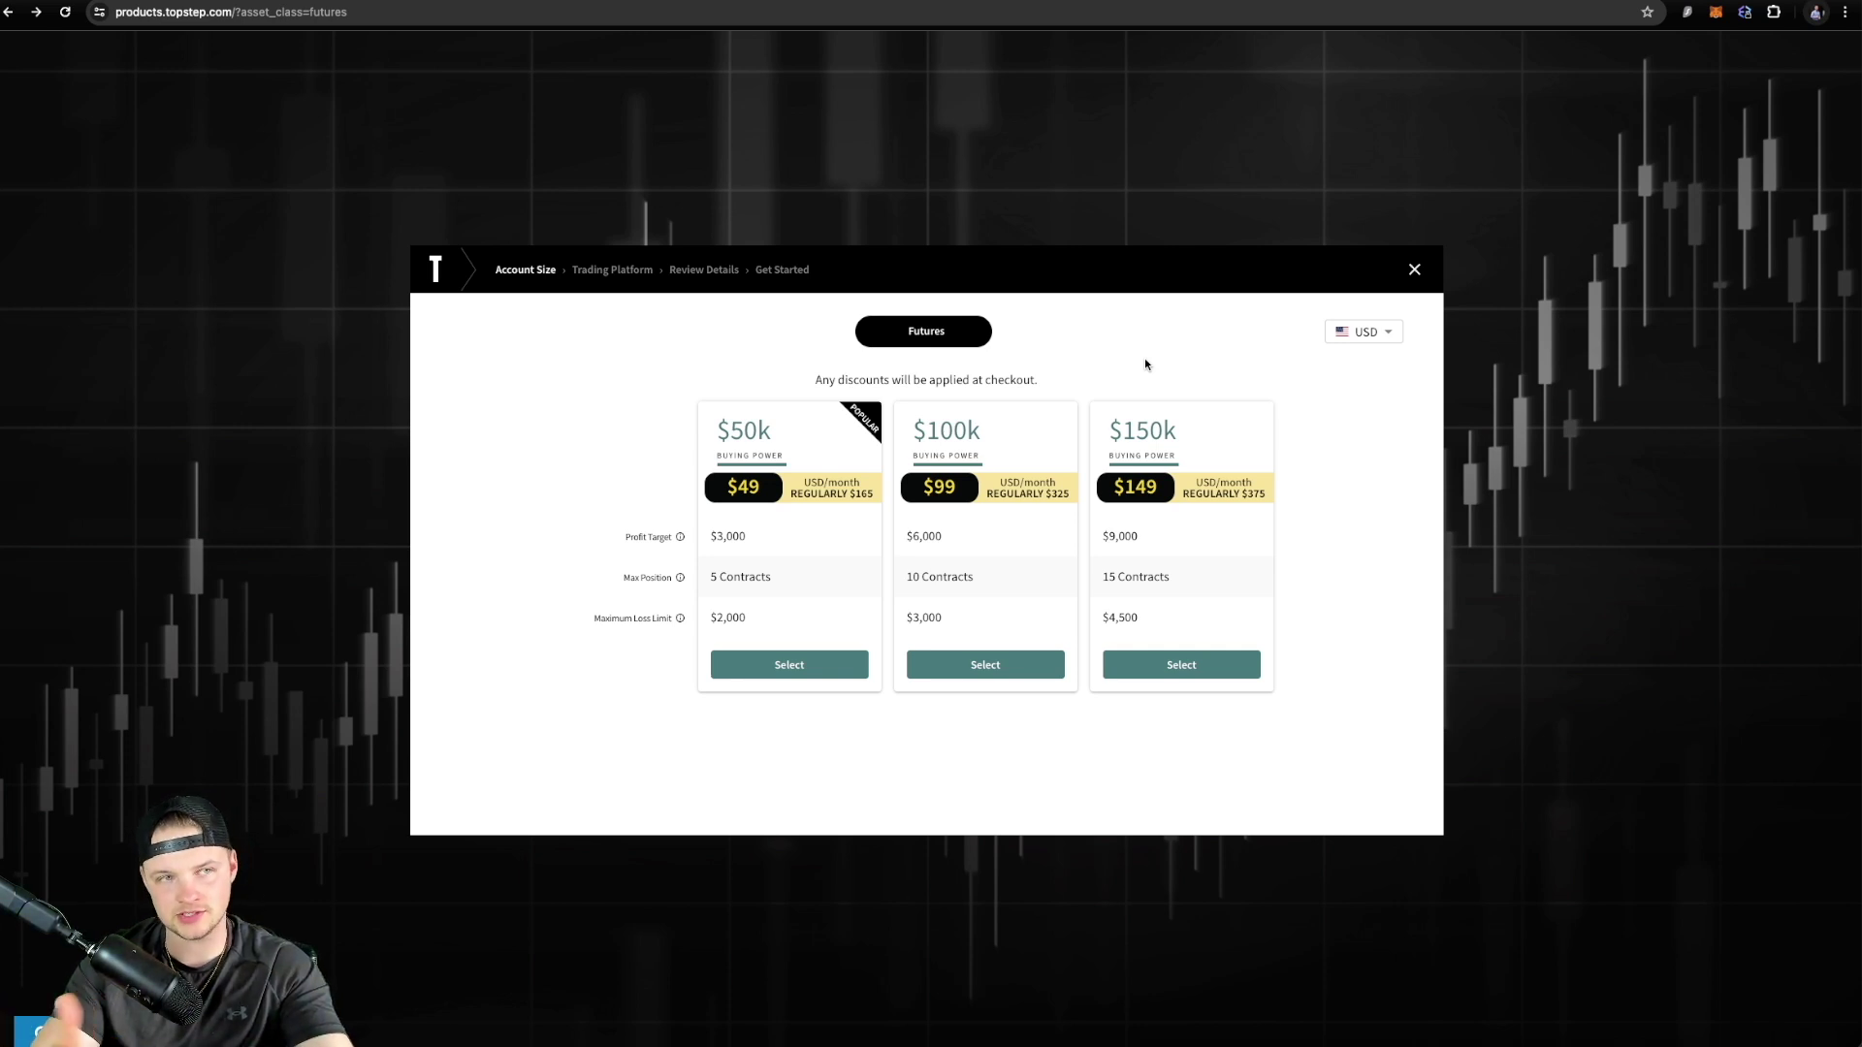
Select the $150k combine plan and pass the CAPTCHA by marking all five bag images
left_click(1167, 675)
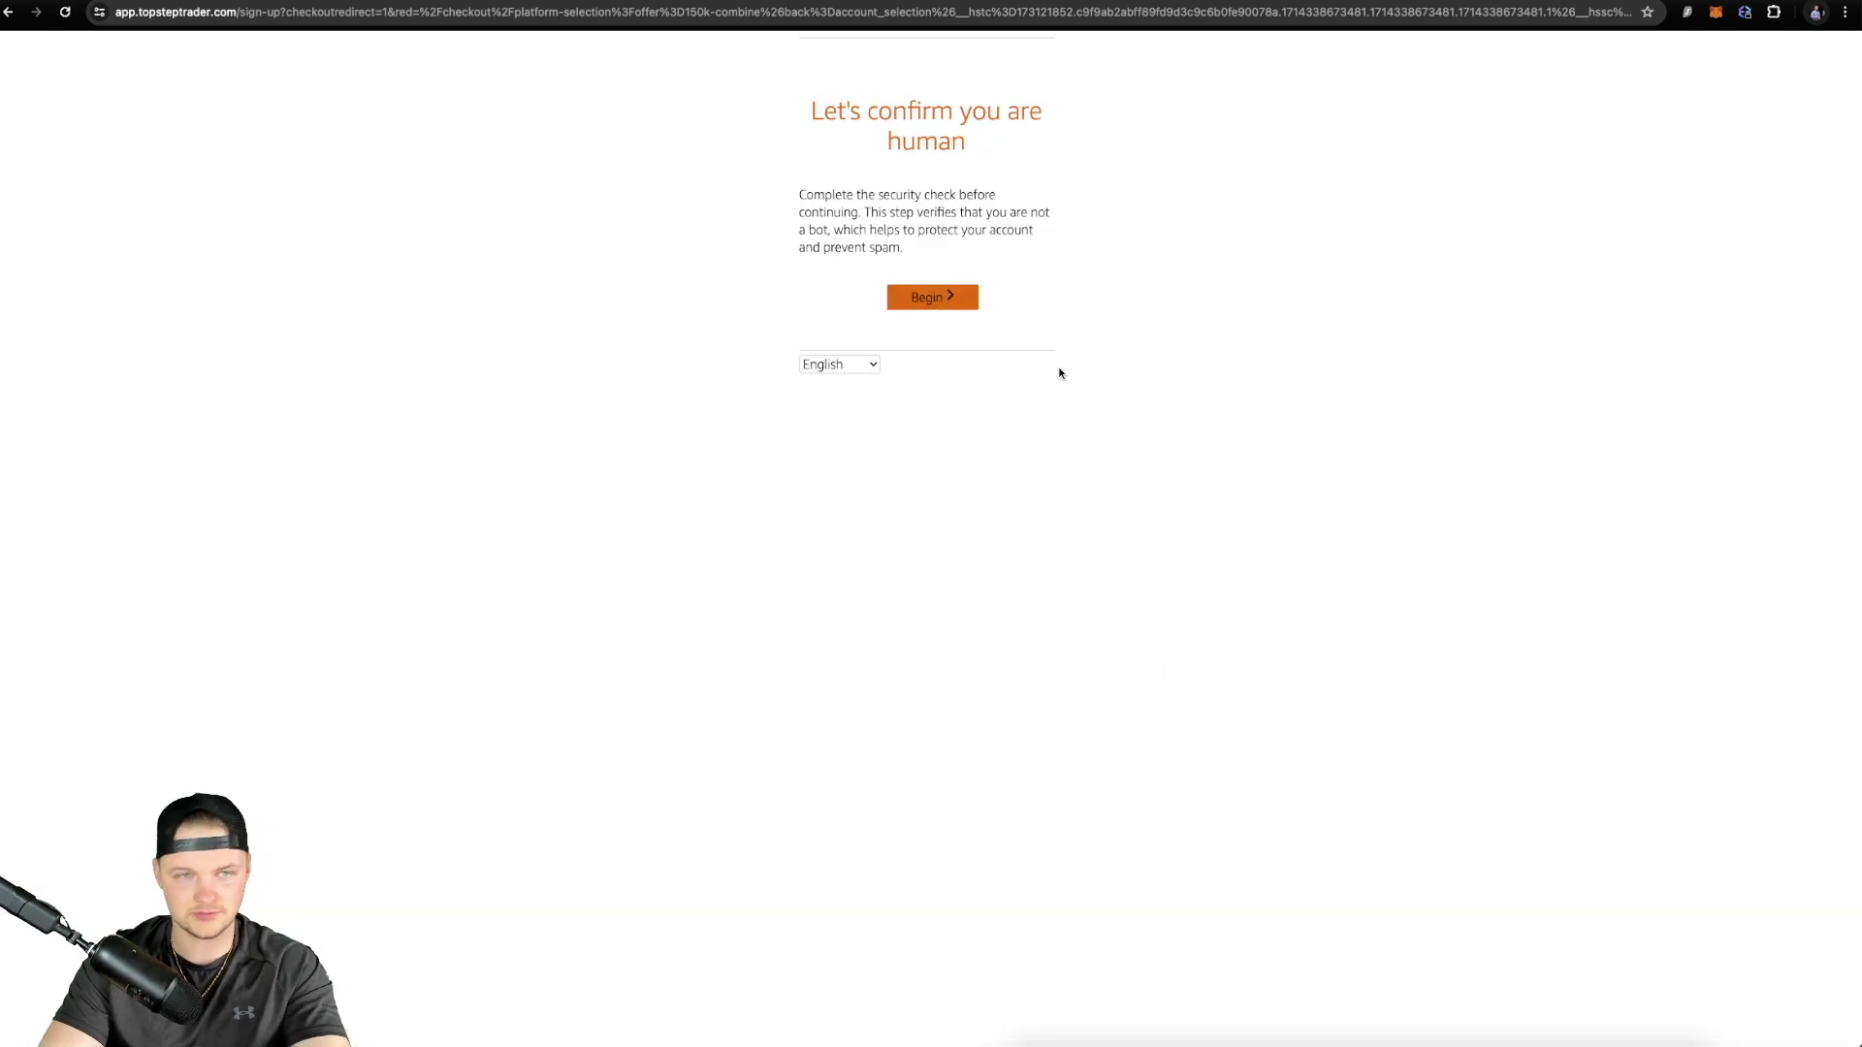
left_click(976, 300)
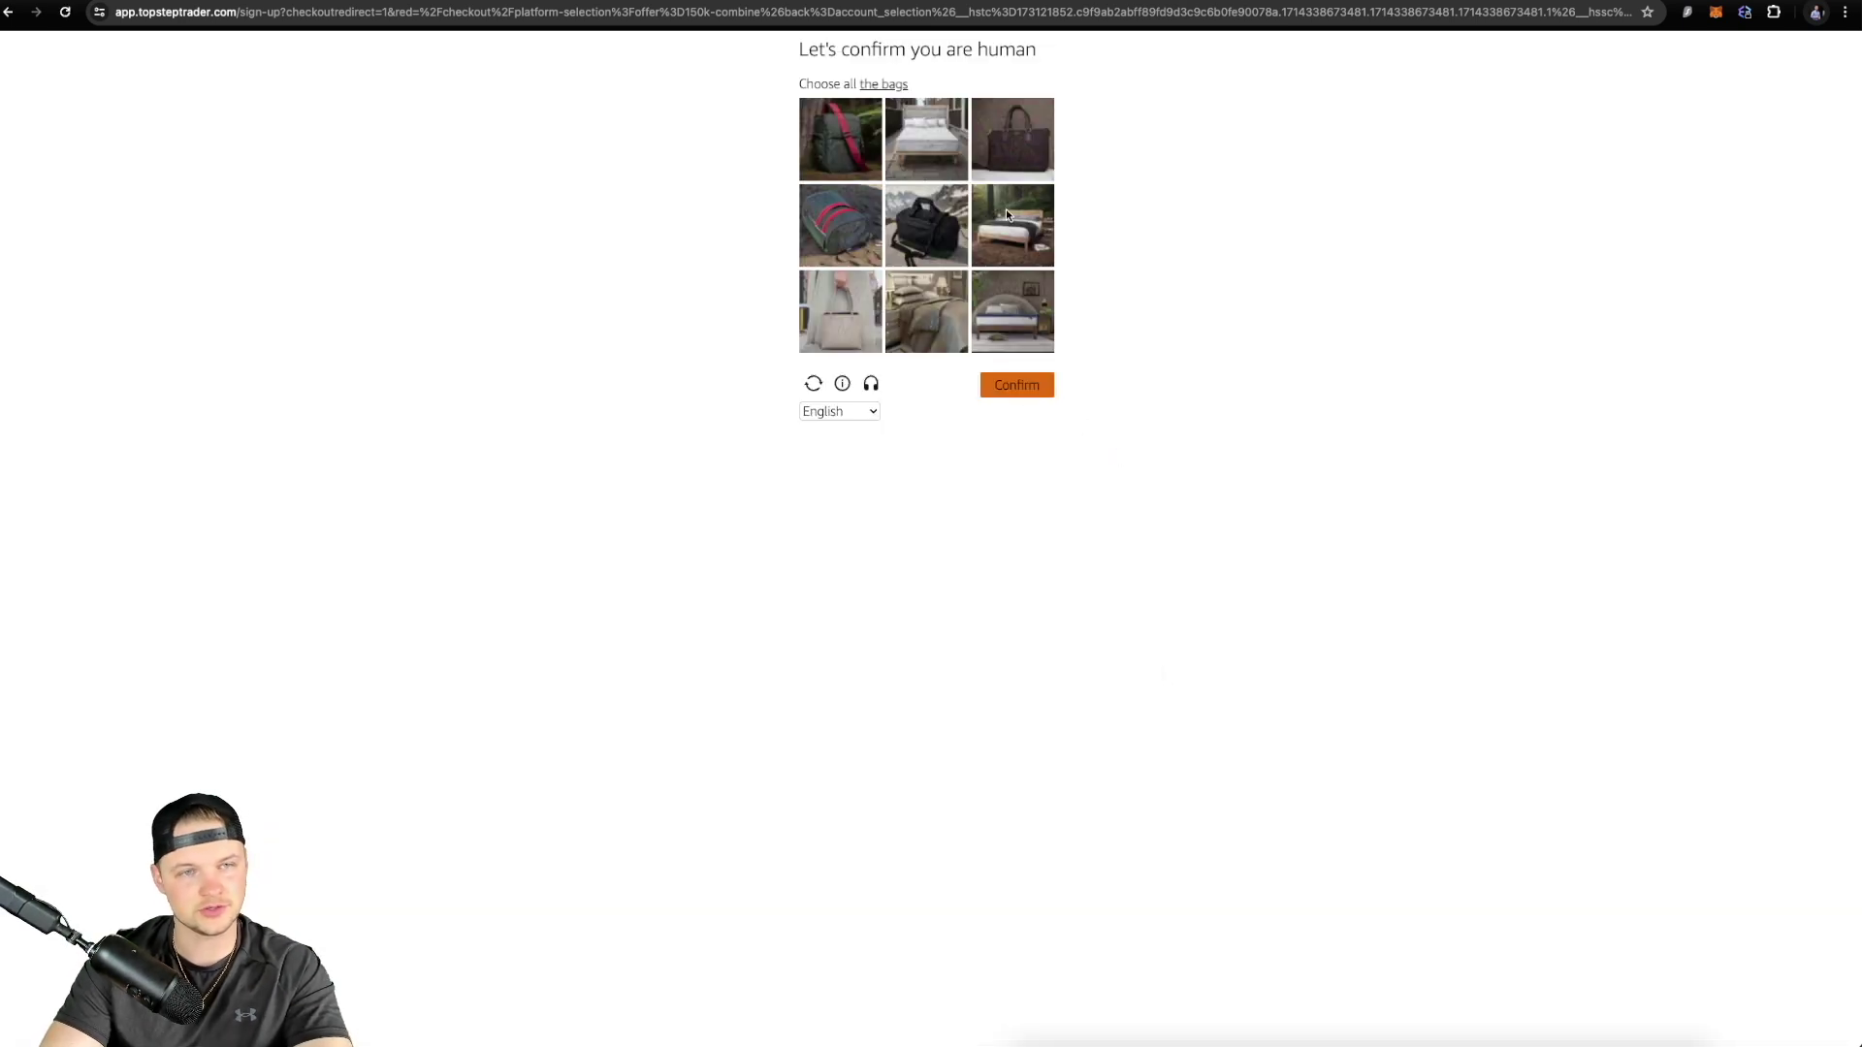
left_click(864, 147)
left_click(1009, 144)
left_click(919, 240)
left_click(838, 235)
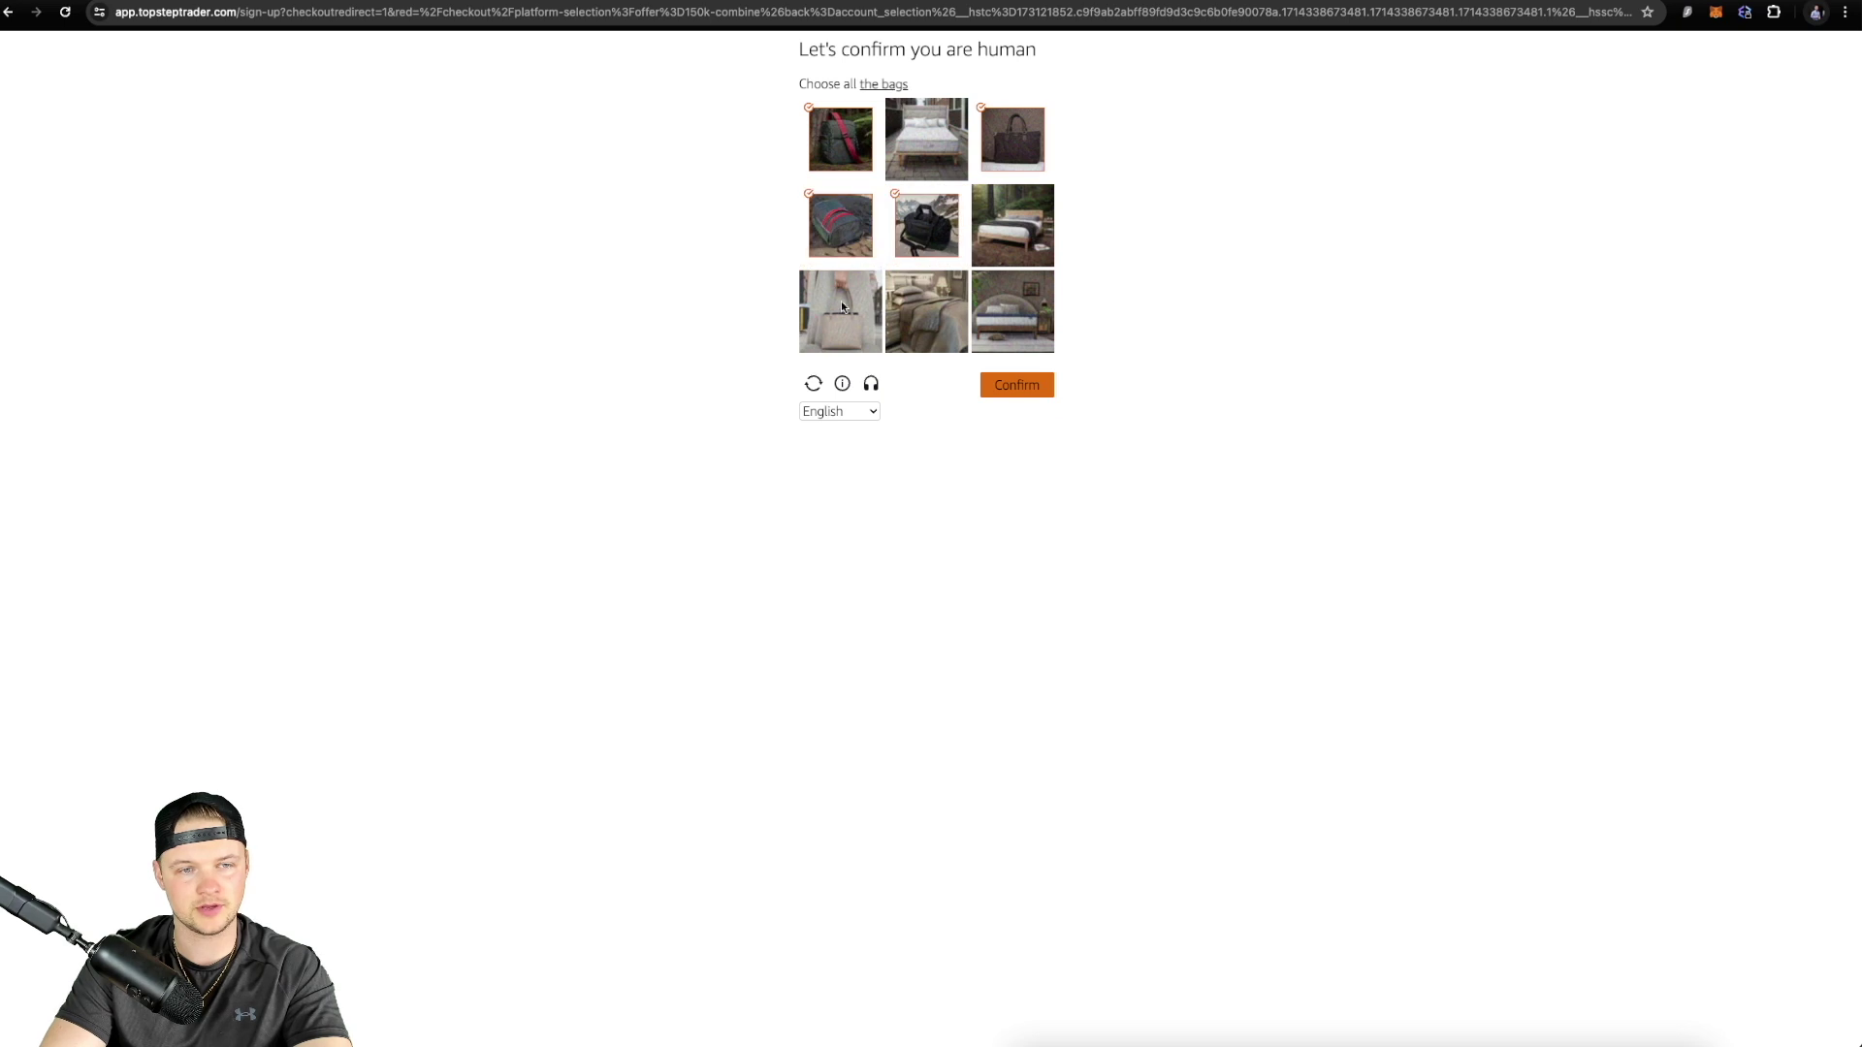
left_click(840, 312)
left_click(1011, 389)
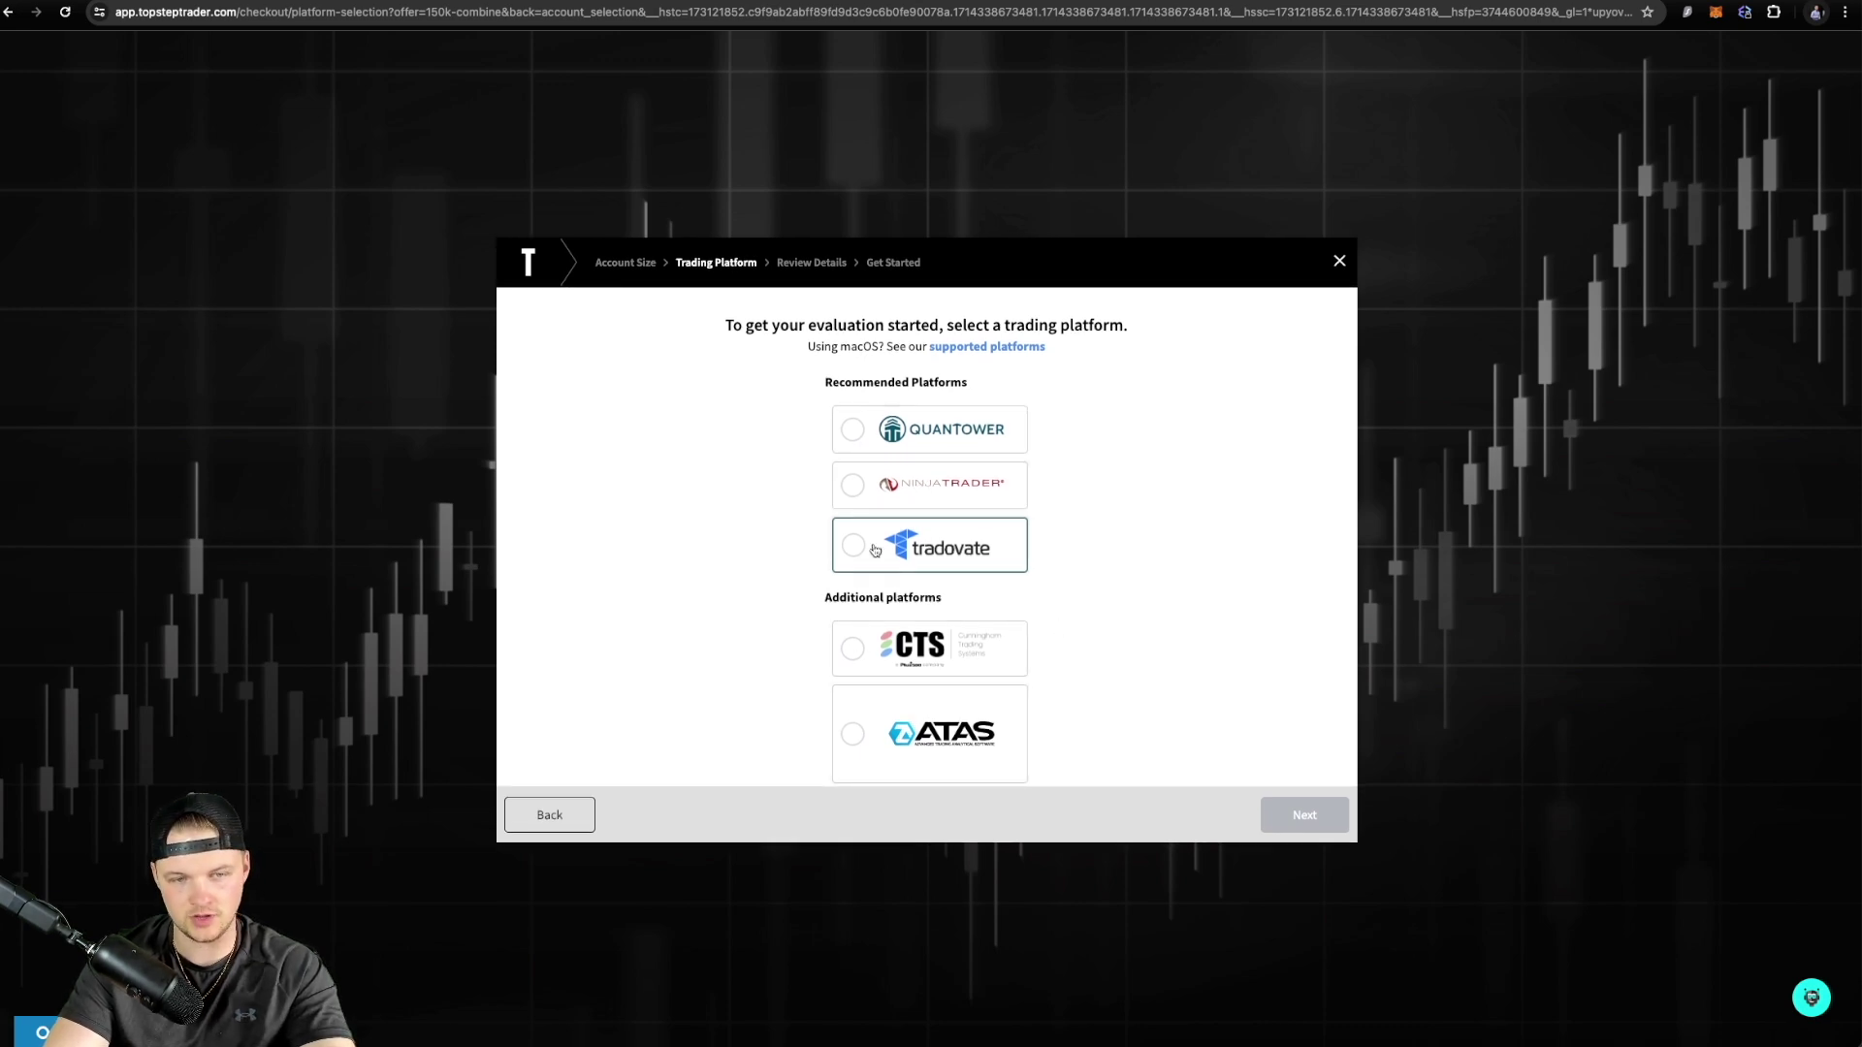
Choose Tradovate as the combine's trading platform
left_click(846, 557)
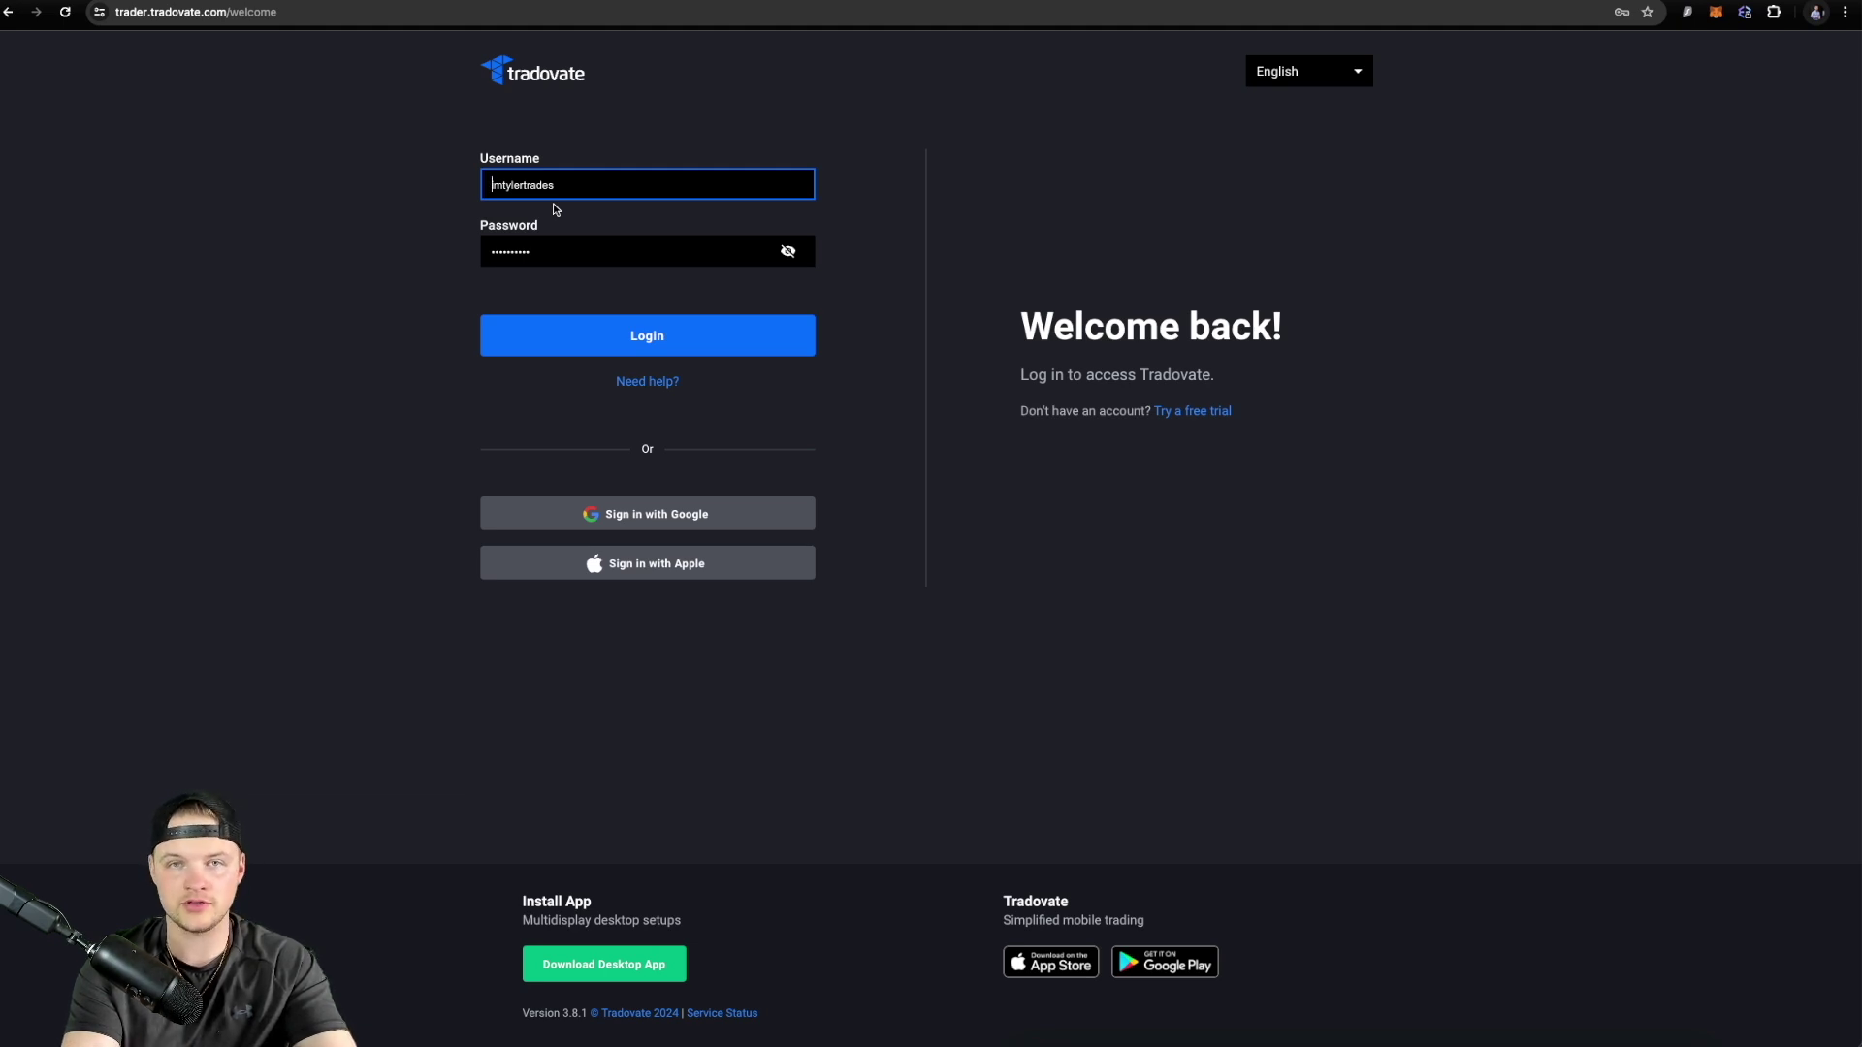
Log in to Tradovate and launch Simulation mode to reach the NQM4 chart workspace
left_click(665, 331)
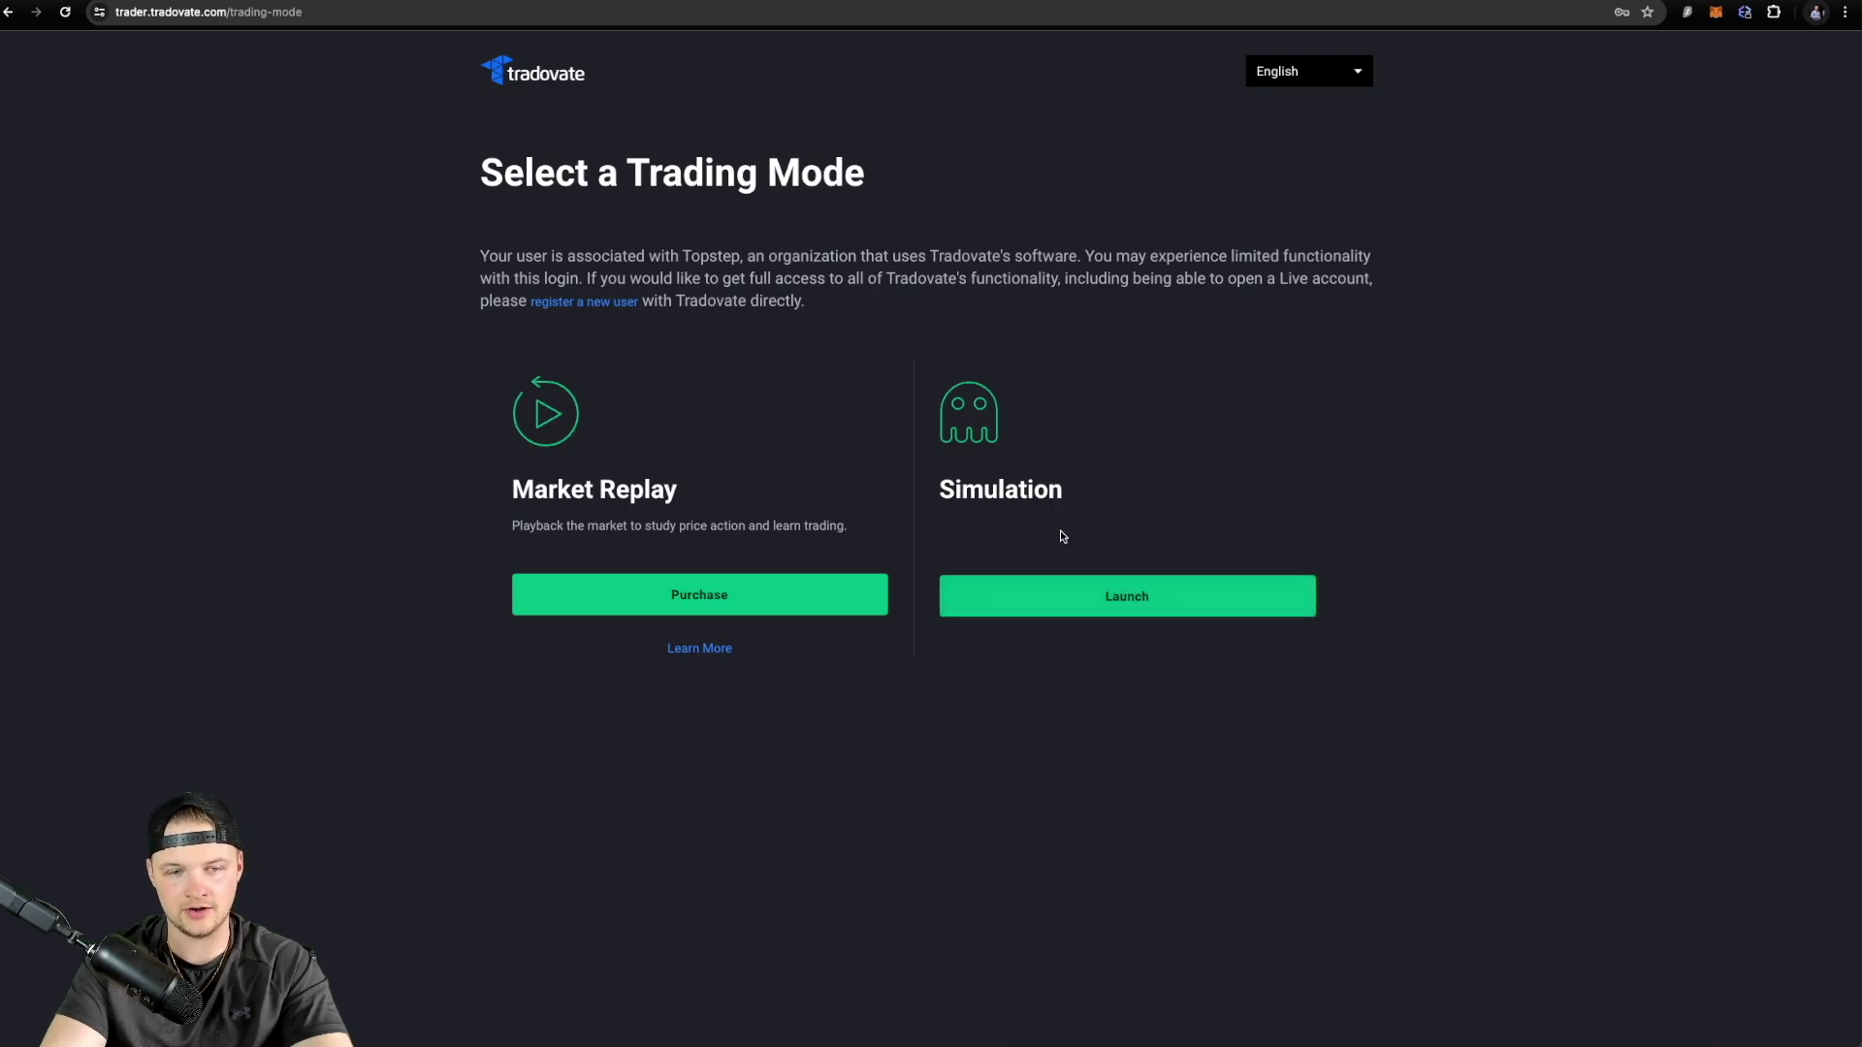
left_click(1147, 608)
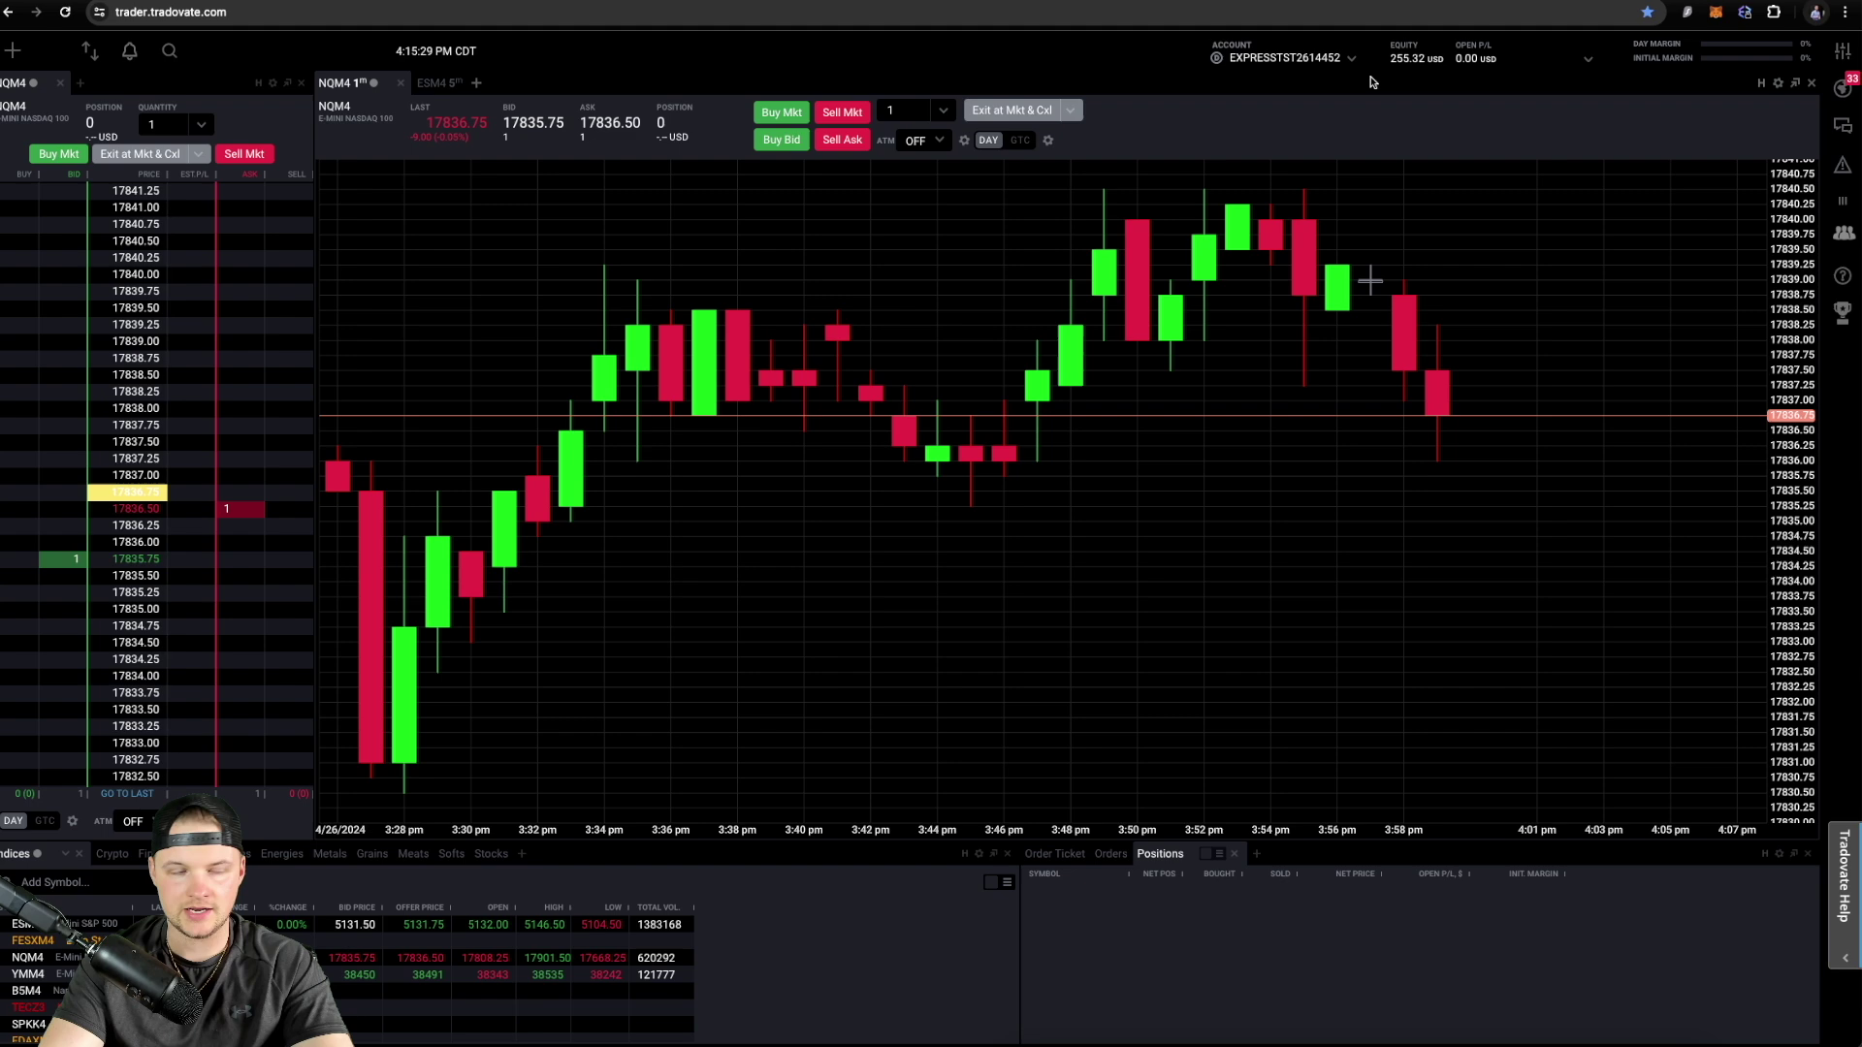
Check in Tradovate's Application Settings Add-Ons list that the TradingView add-on is marked ACTIVATED
left_click(1843, 53)
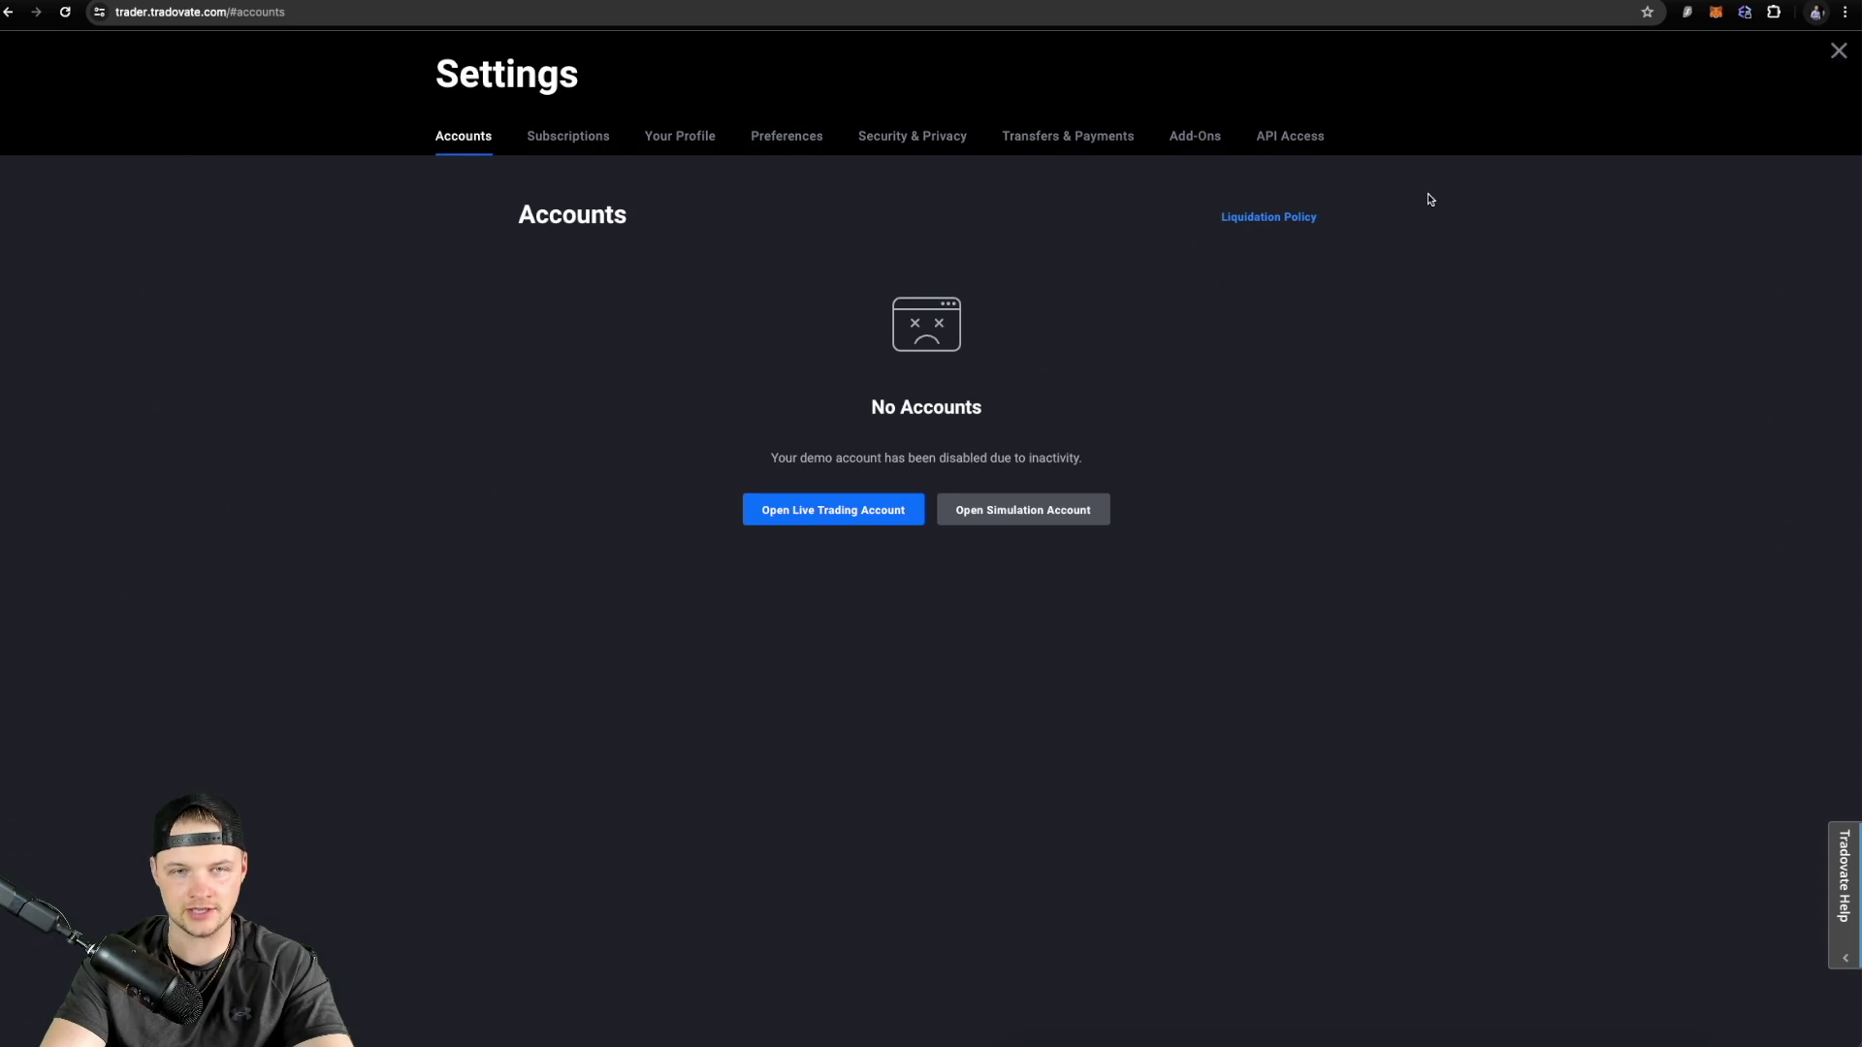
left_click(1203, 139)
scroll(1070, 250, "down", 5)
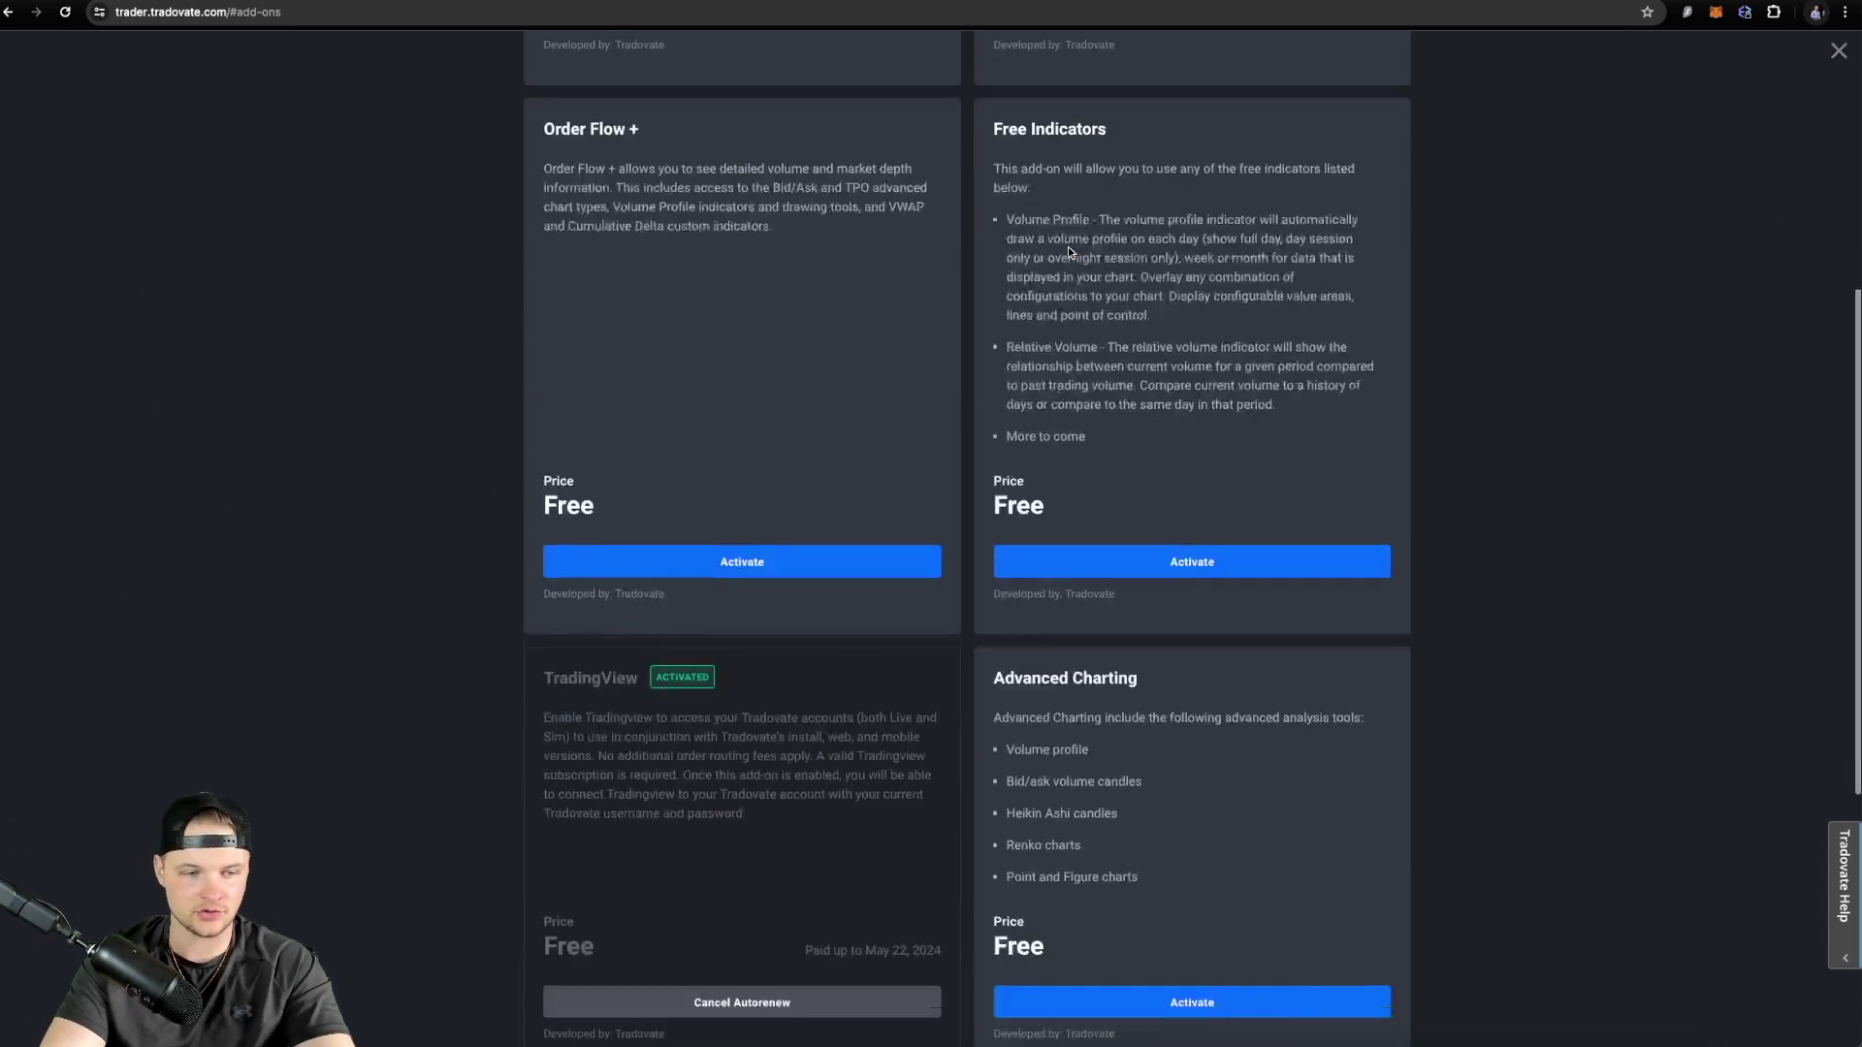
scroll(1068, 246, "down", 4)
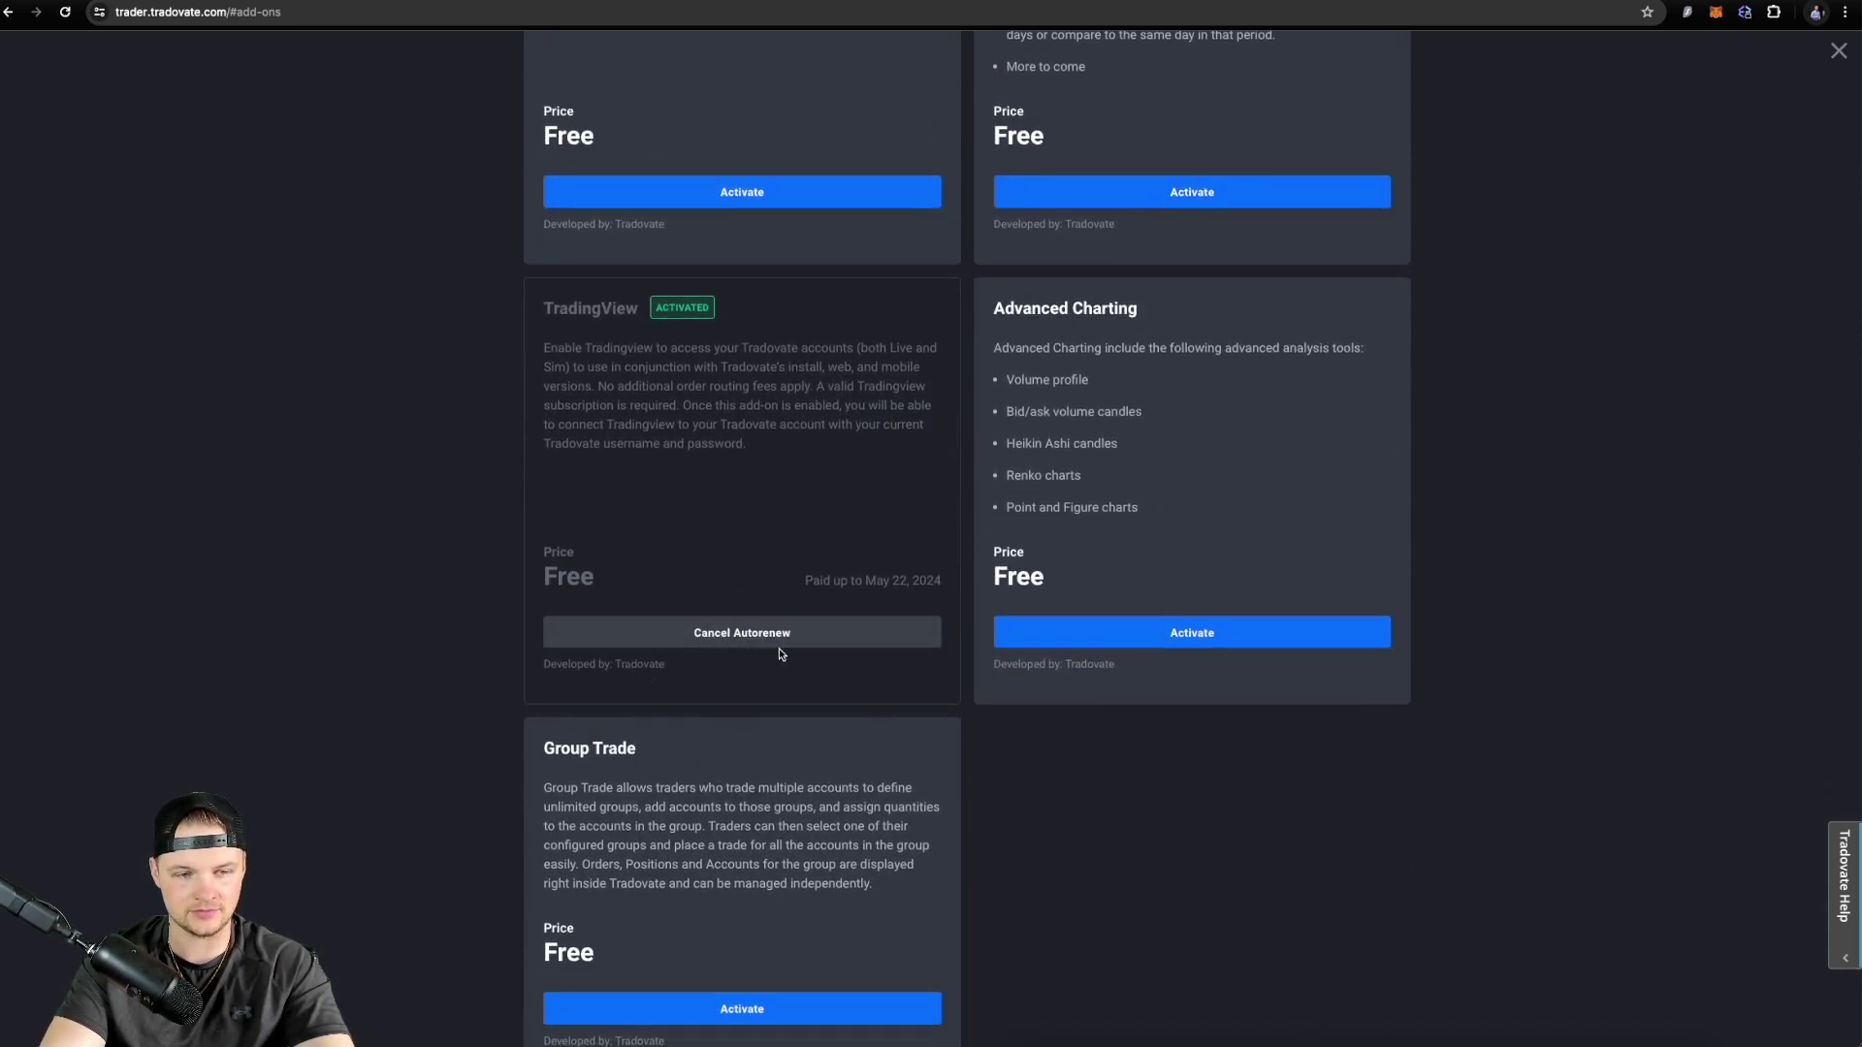
scroll(1217, 631, "up", 5)
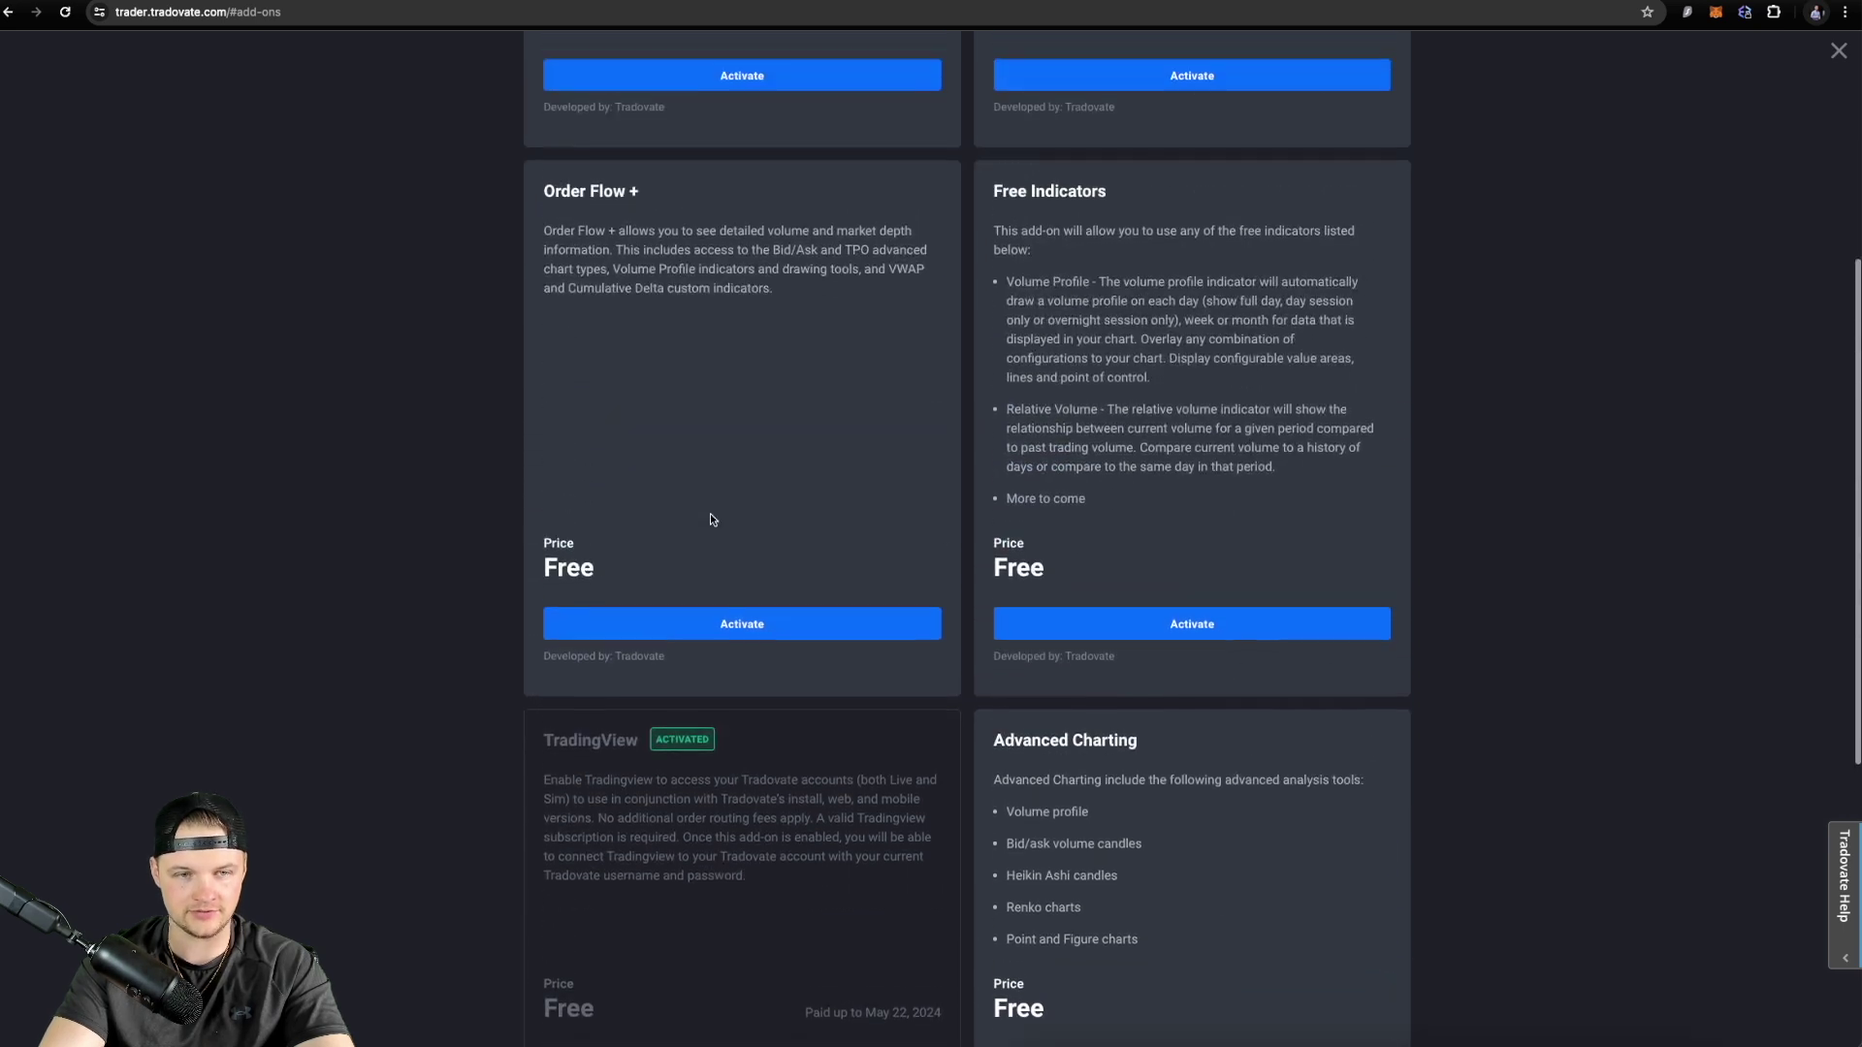
scroll(949, 695, "down", 3)
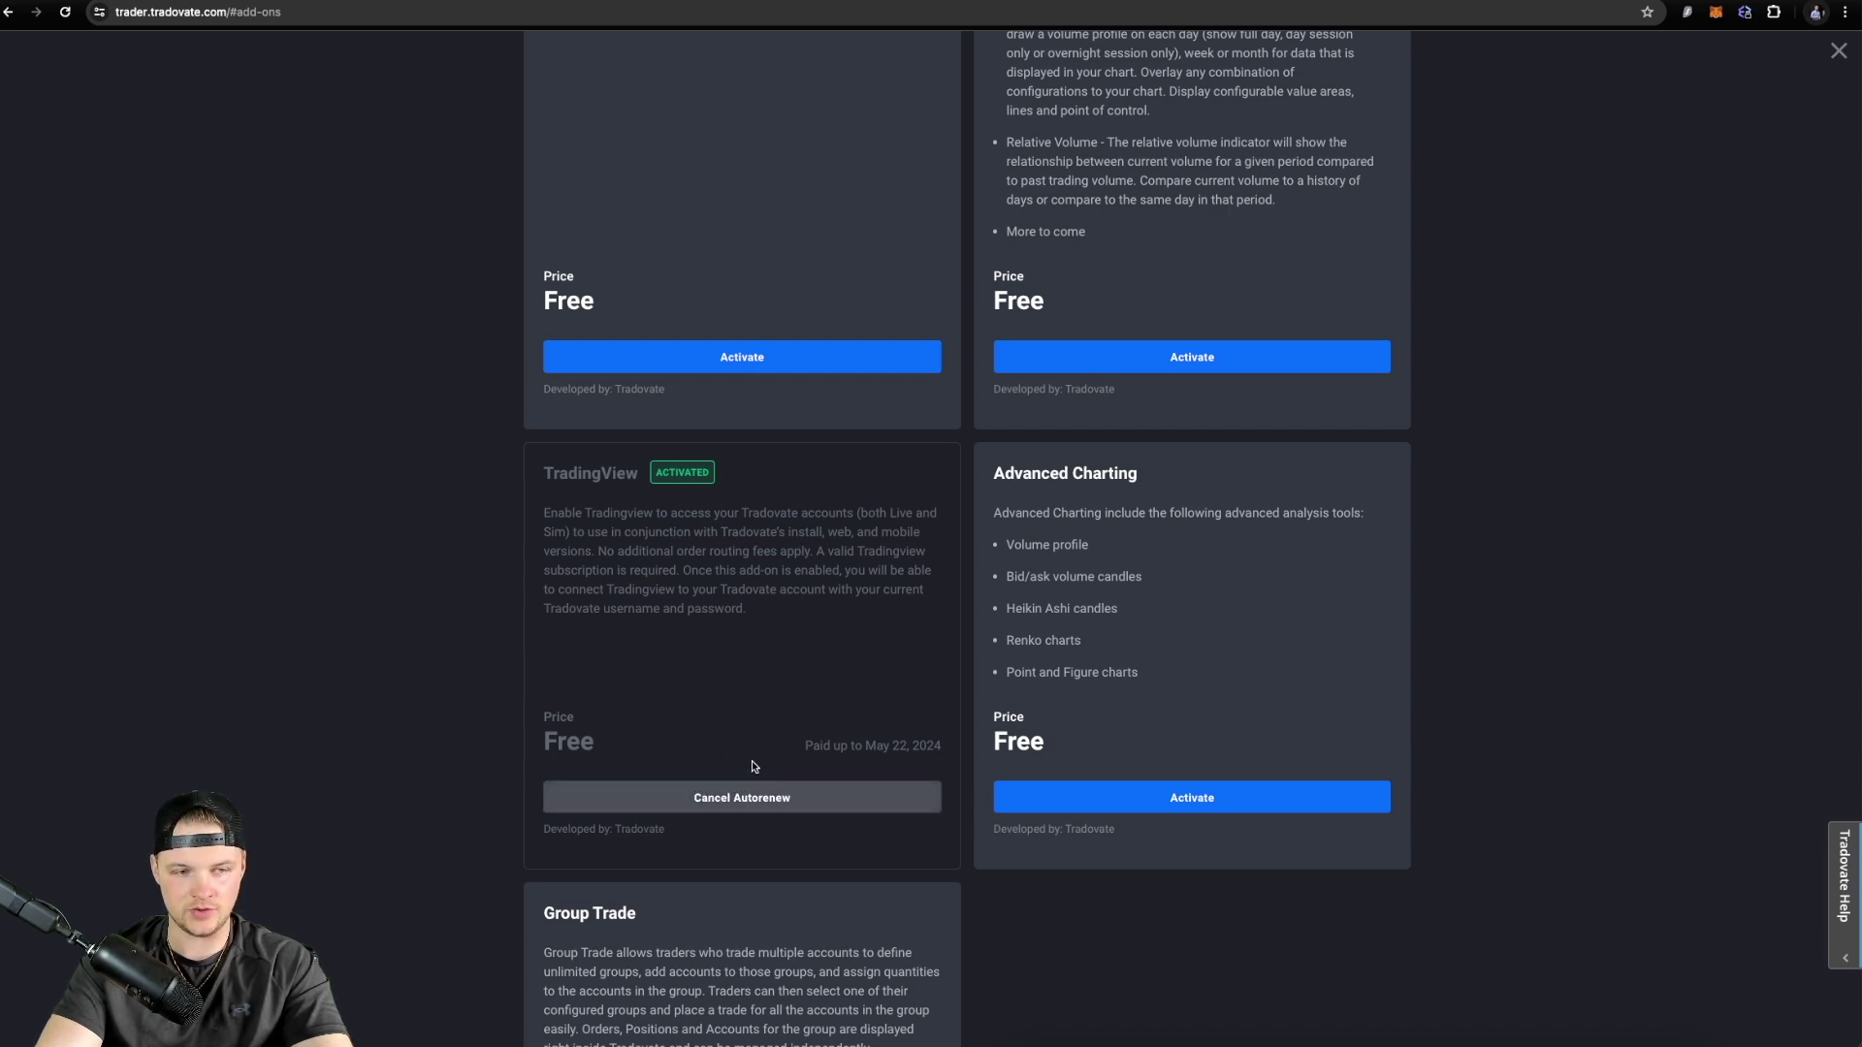
scroll(764, 717, "up", 1)
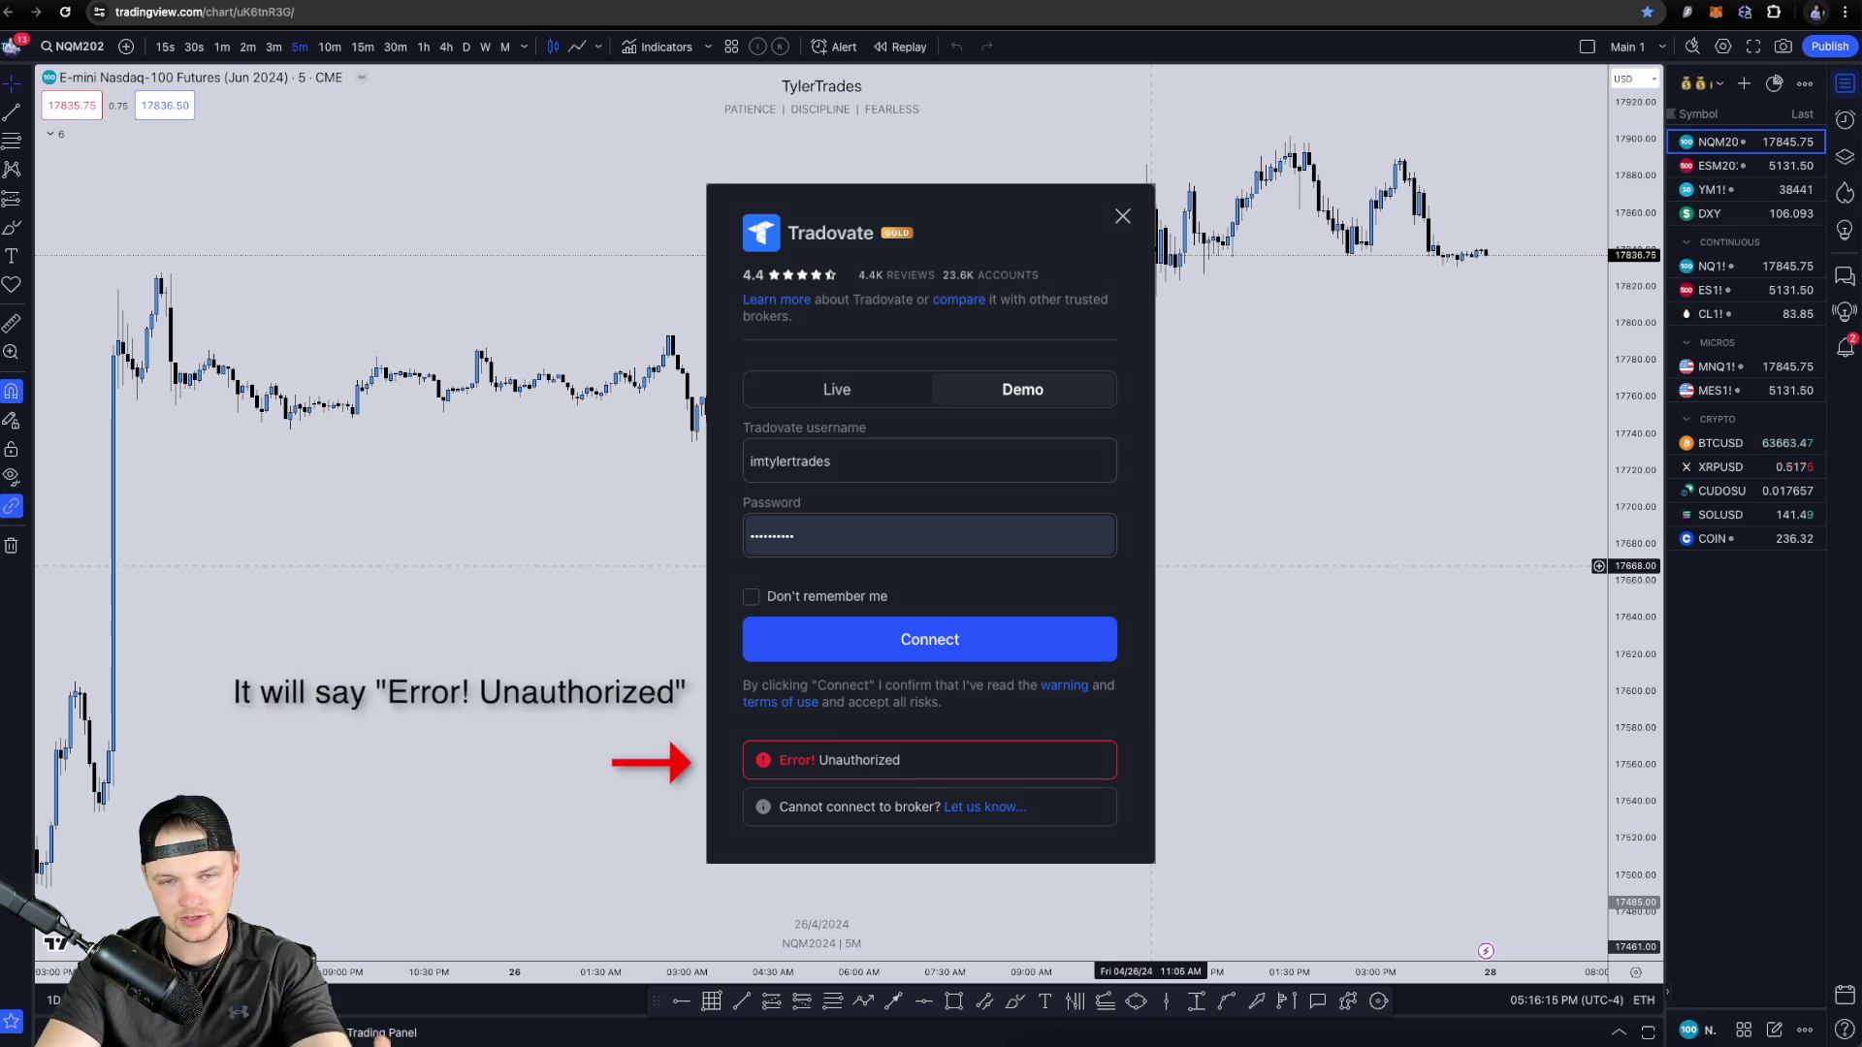
Dismiss the Unauthorized error, enlarge TradingView's Trading Panel, and choose the Tradovate broker
key("Escape")
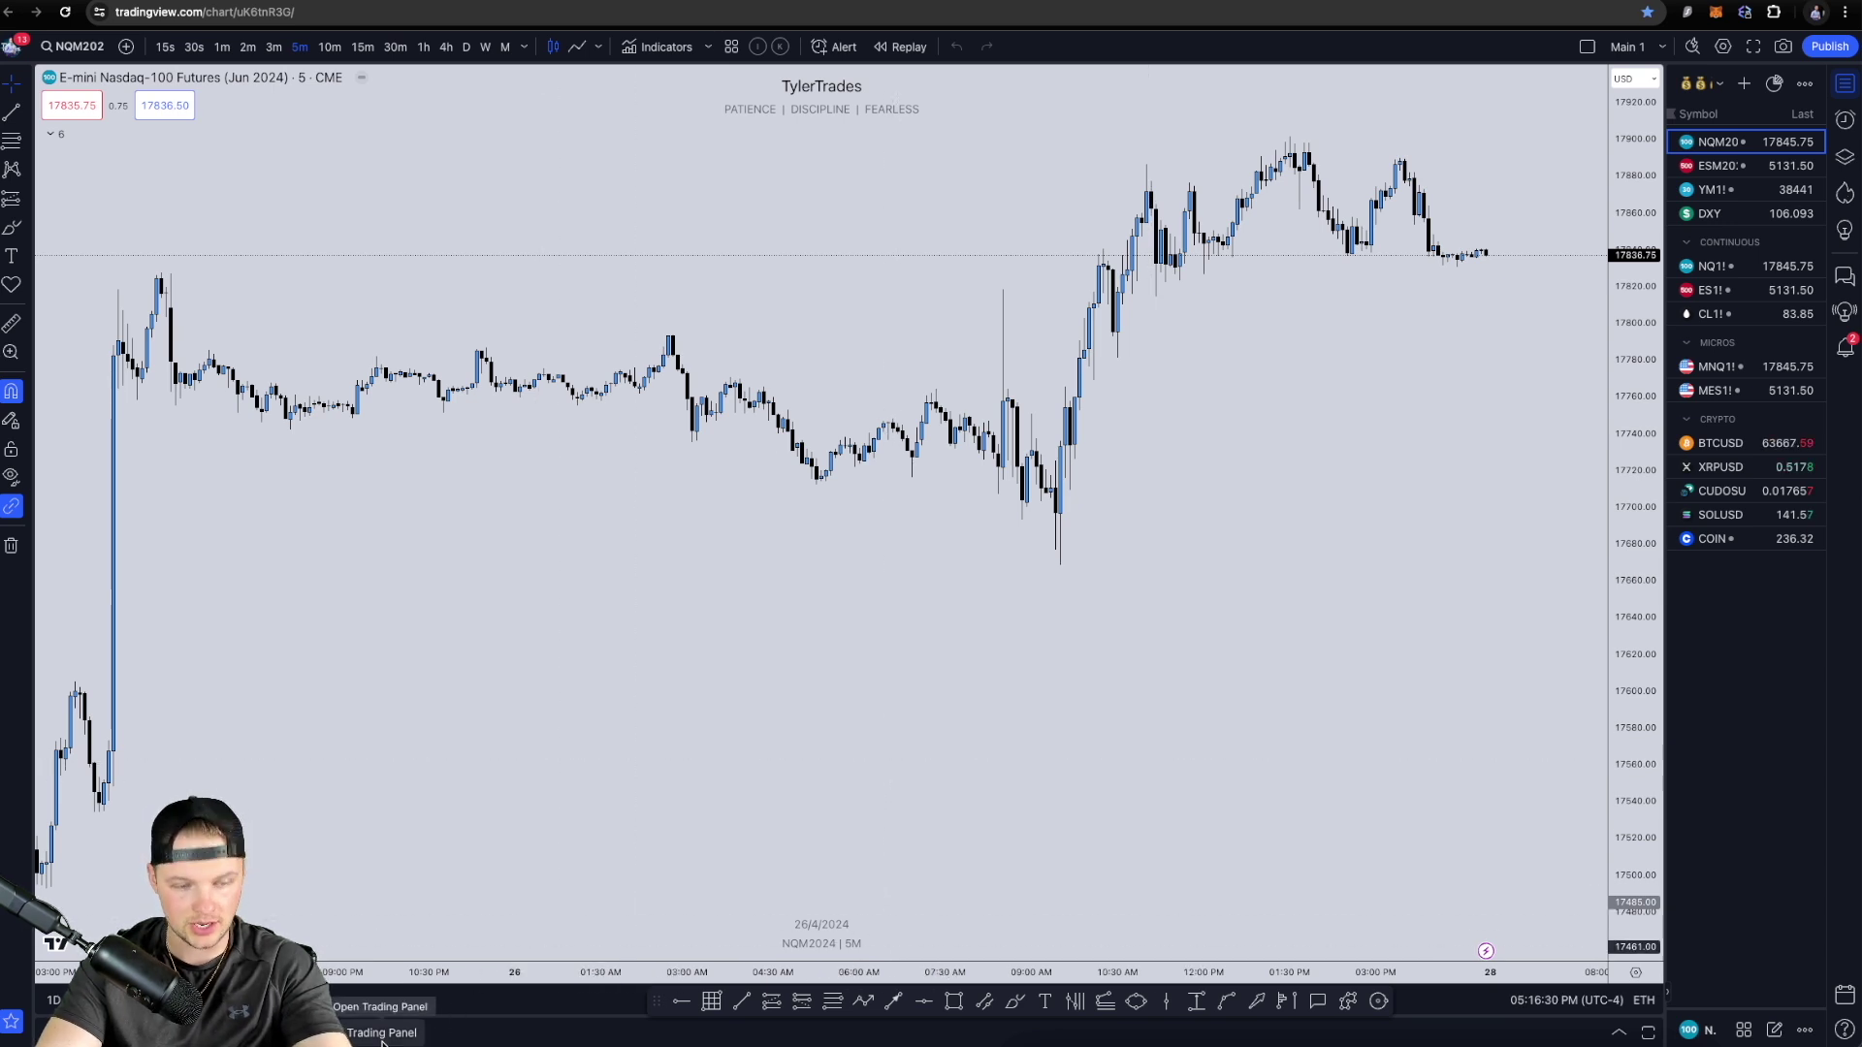
left_click(381, 1034)
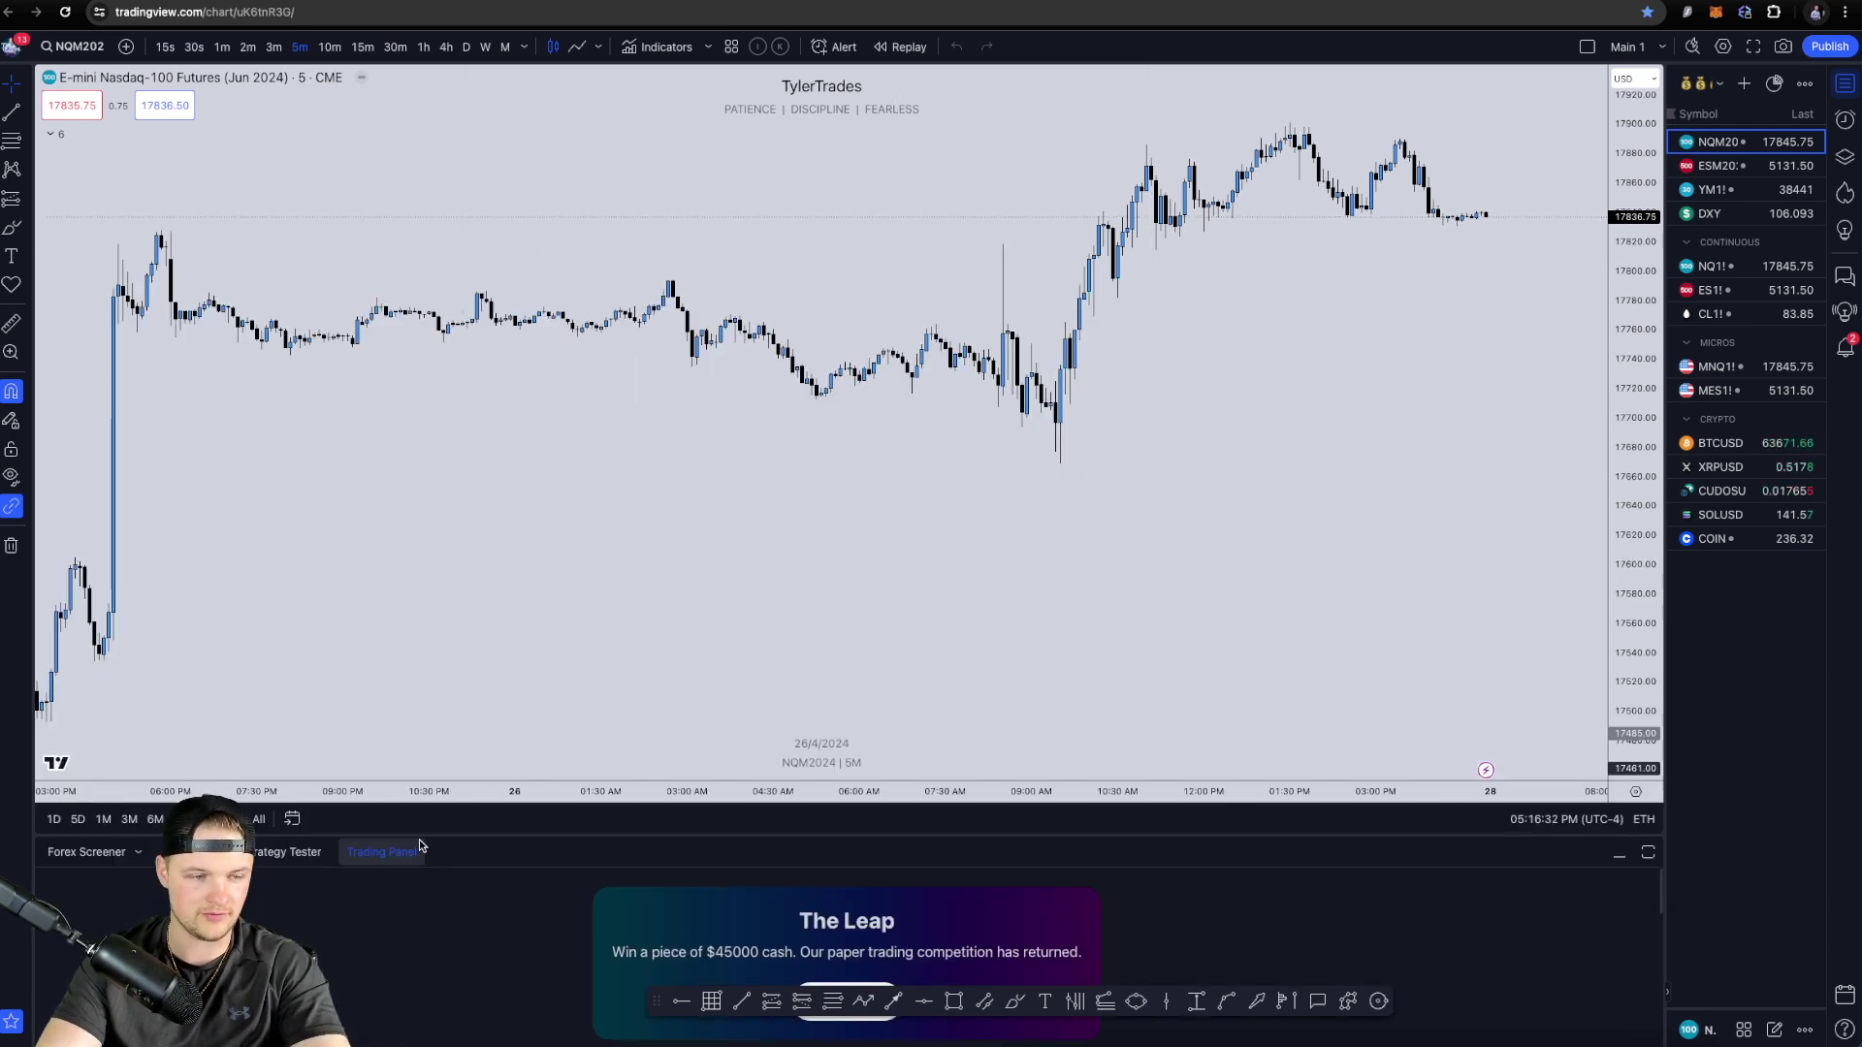
left_click_drag(397, 851, 397, 573)
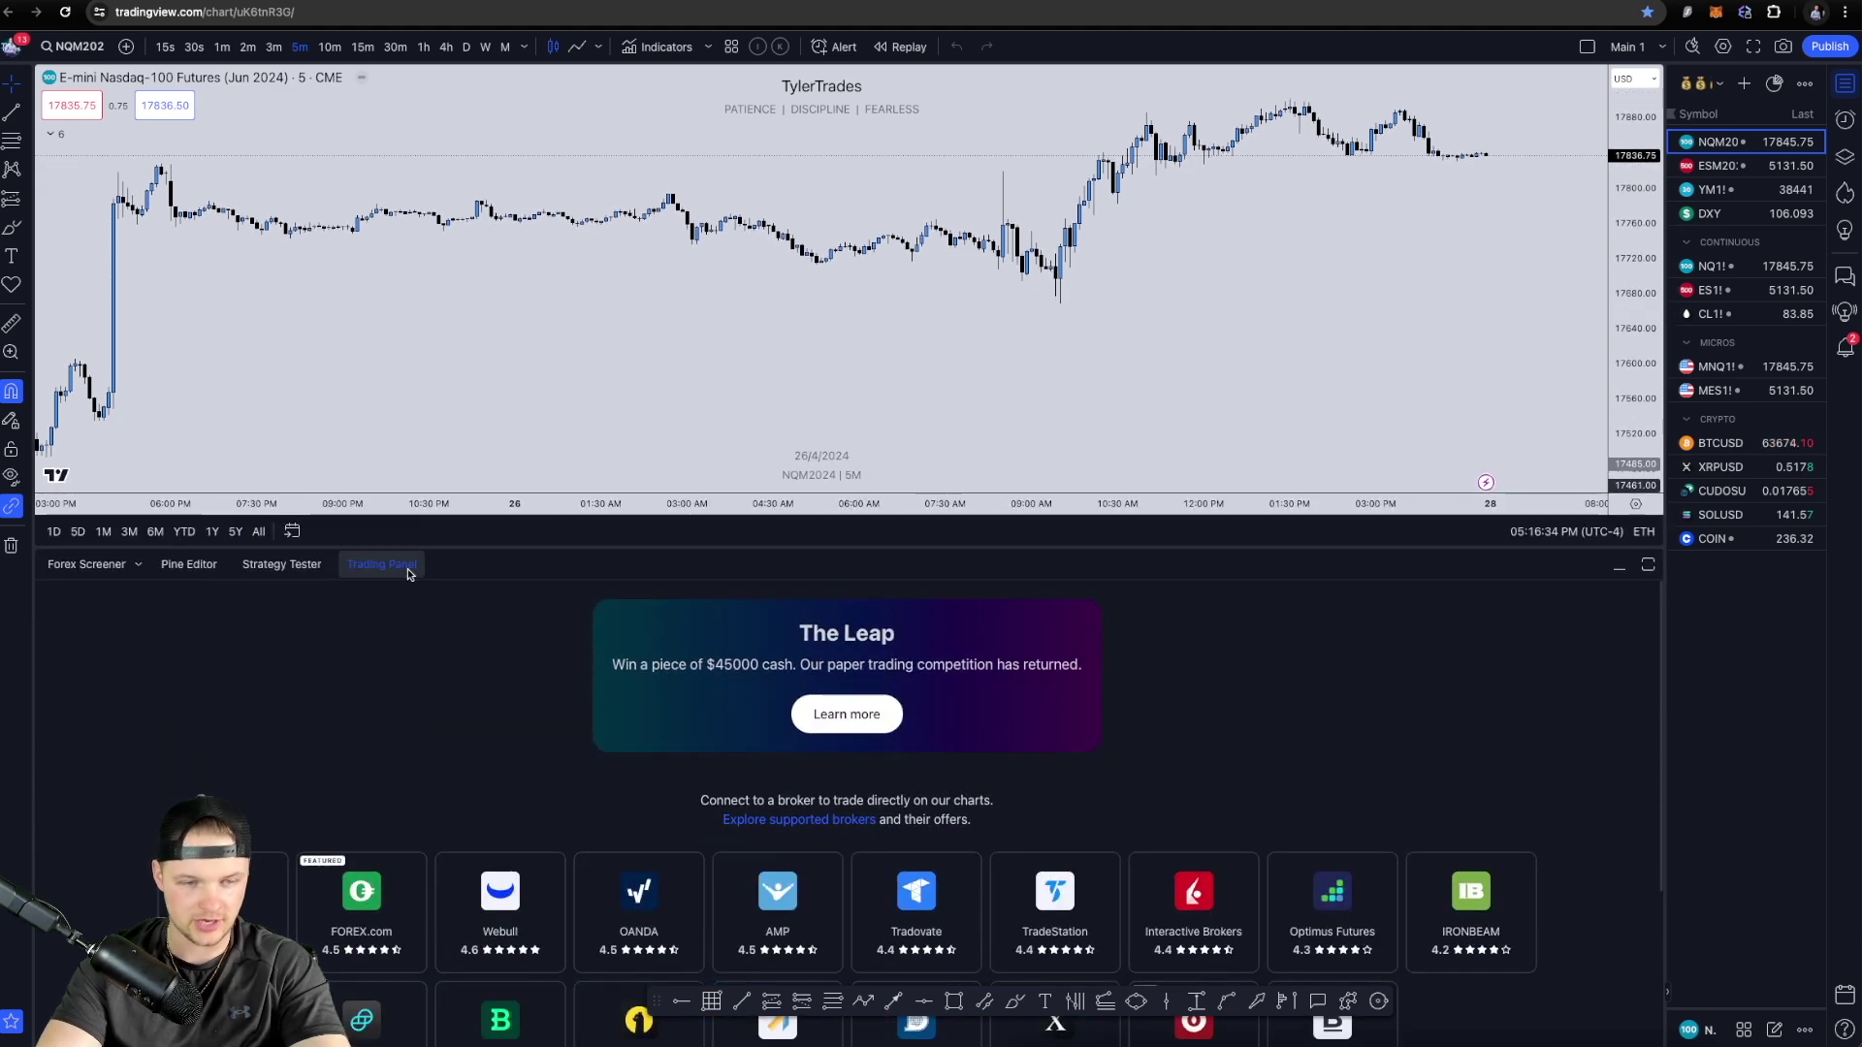
left_click_drag(698, 549, 704, 481)
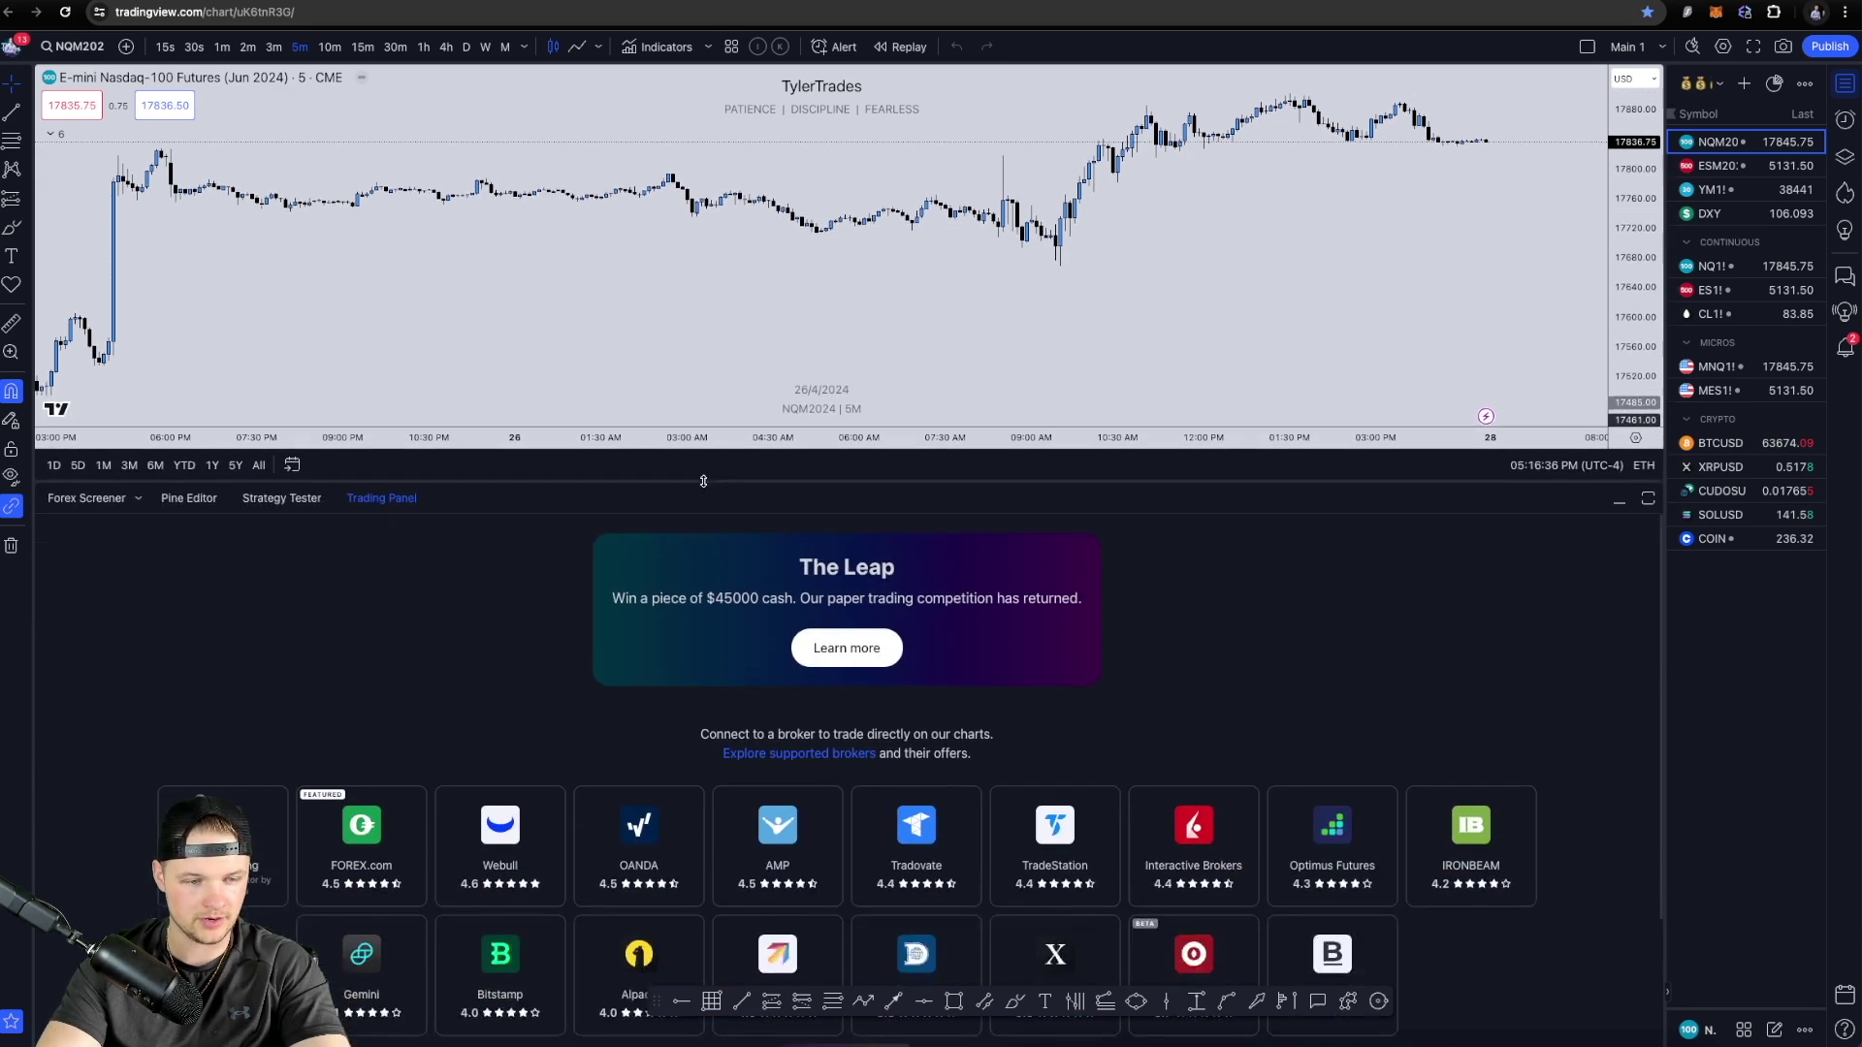
left_click(918, 844)
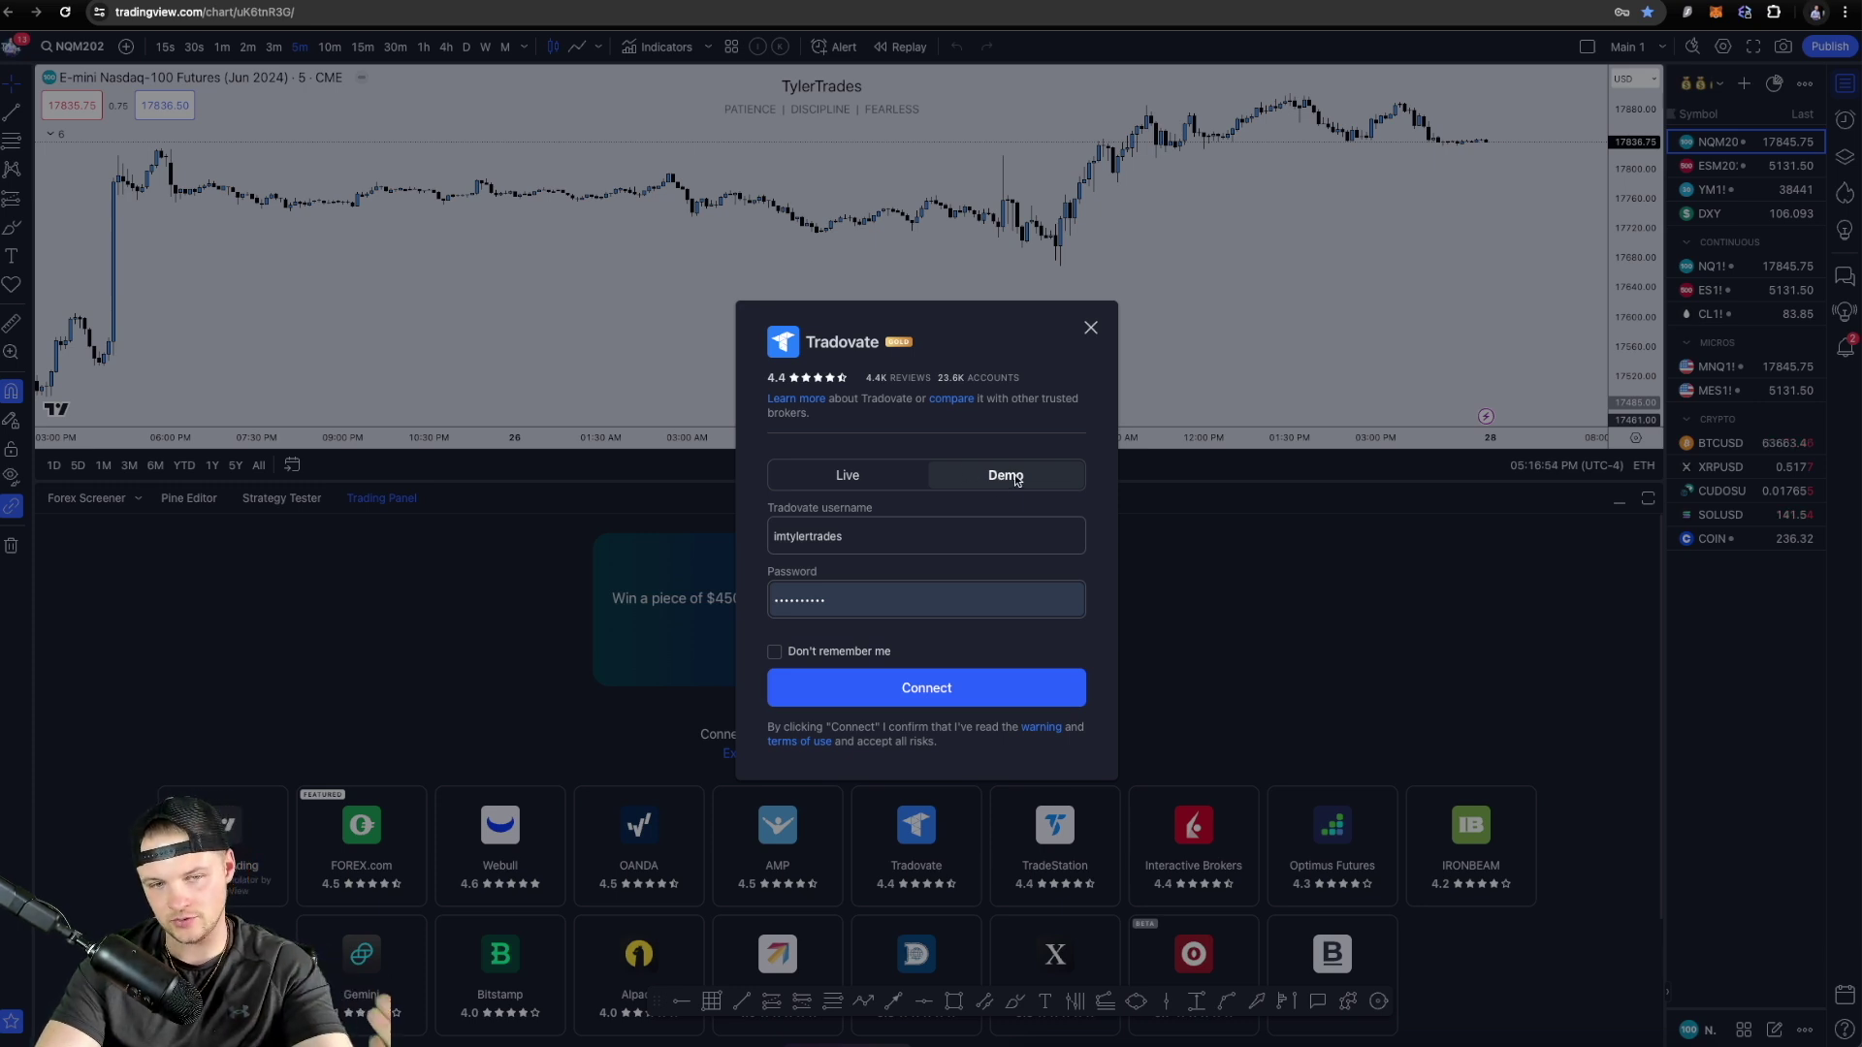
Connect the Tradovate Demo account and collapse its panel so the NQ chart fills the view
left_click(941, 687)
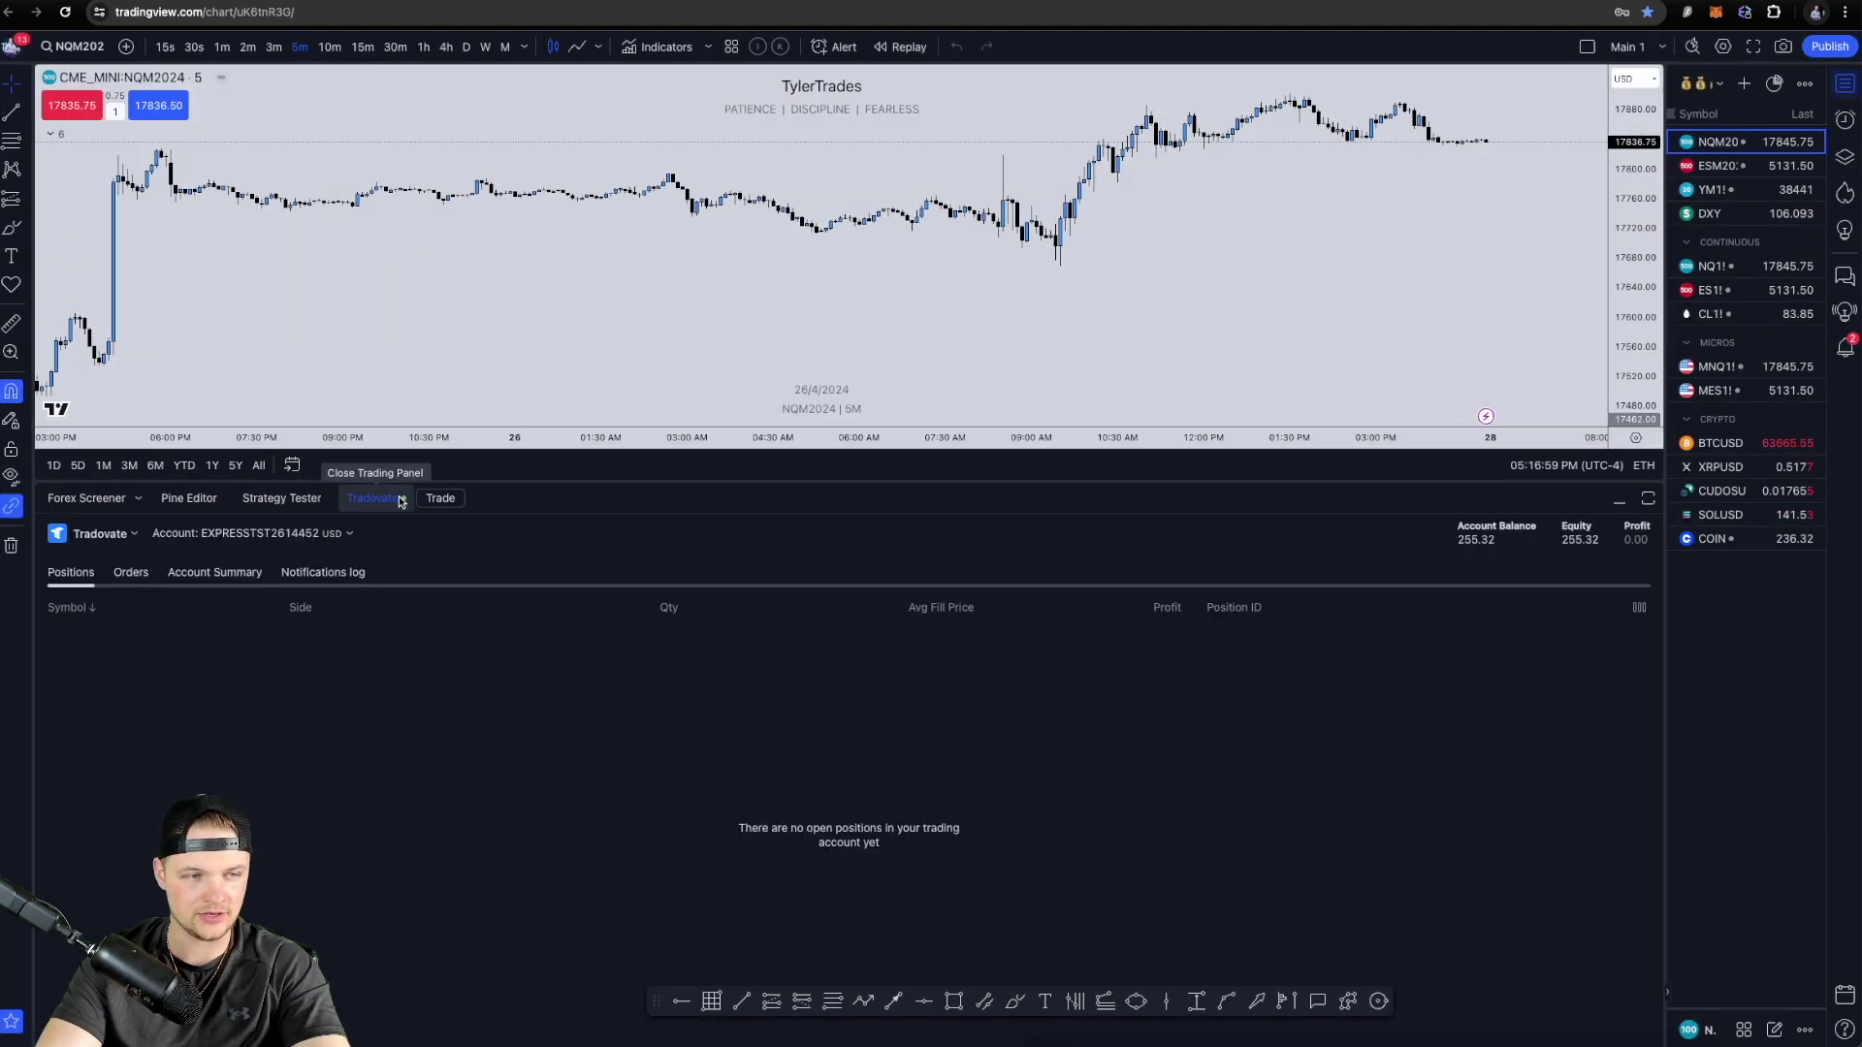
left_click(401, 501)
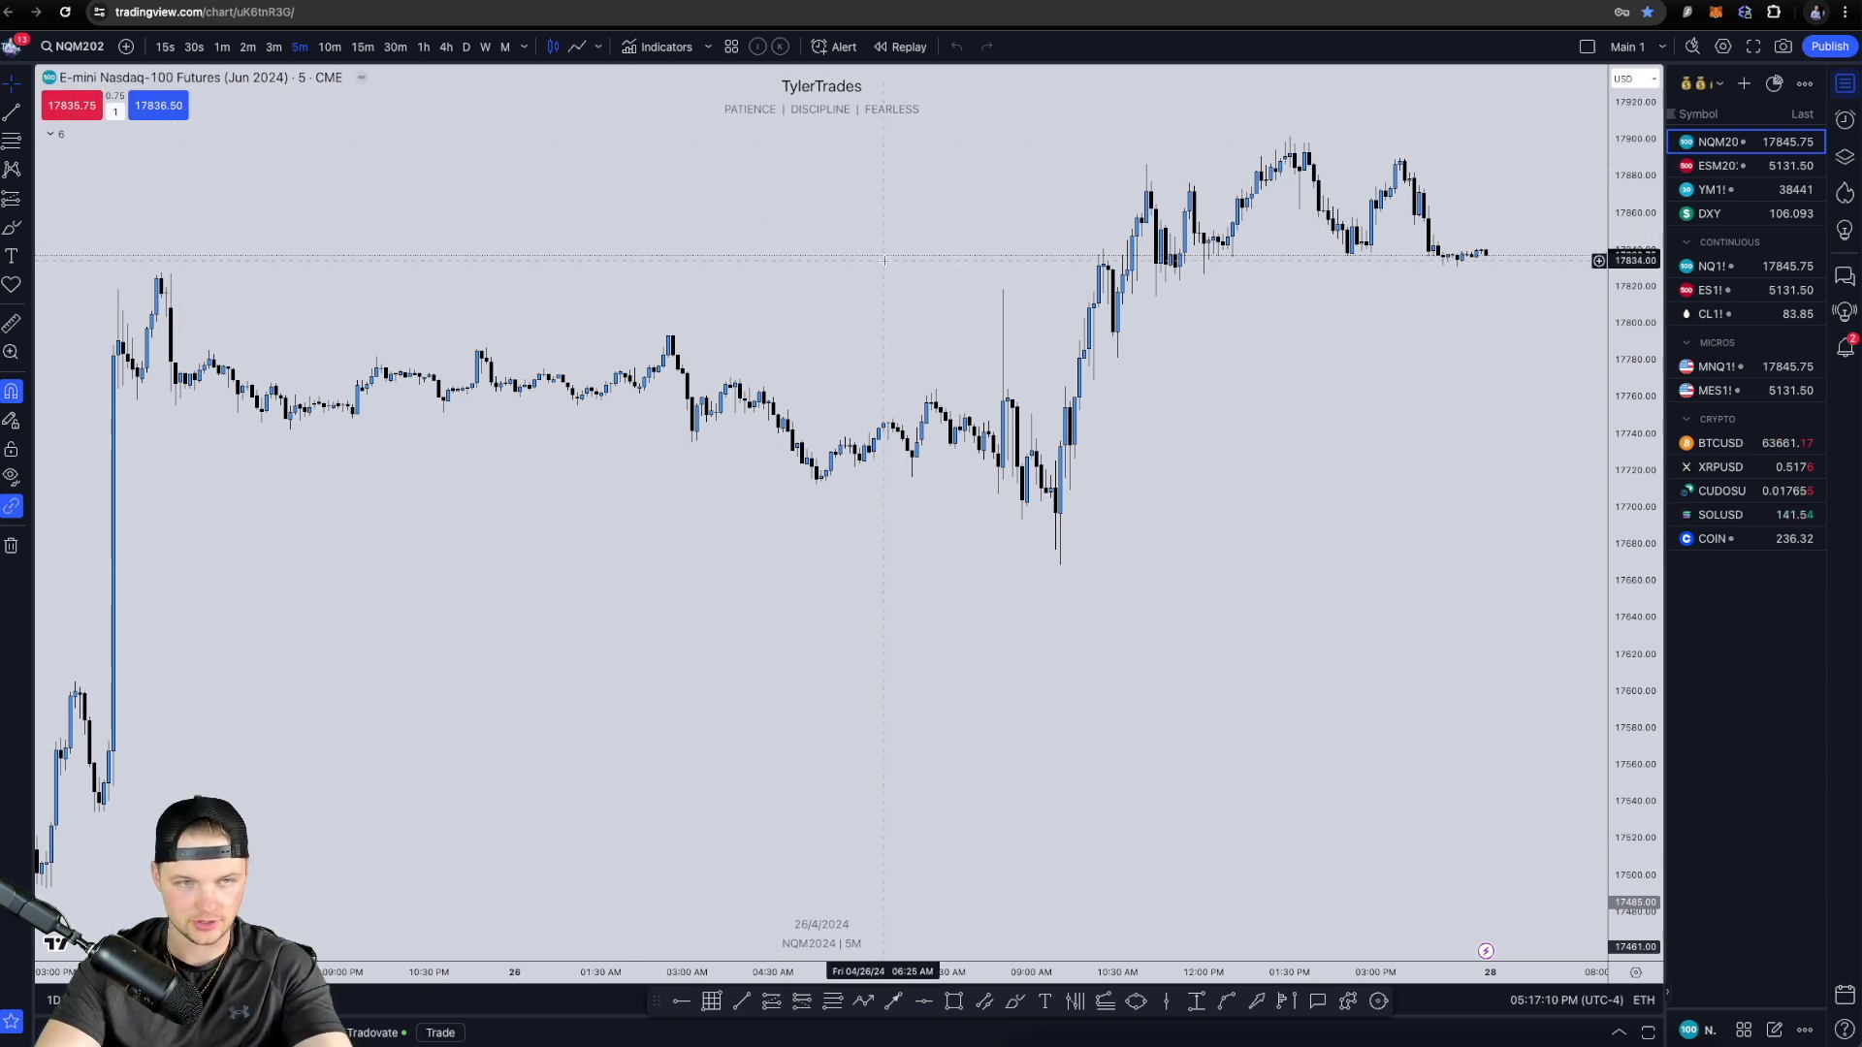
scroll(886, 260, "up", 5)
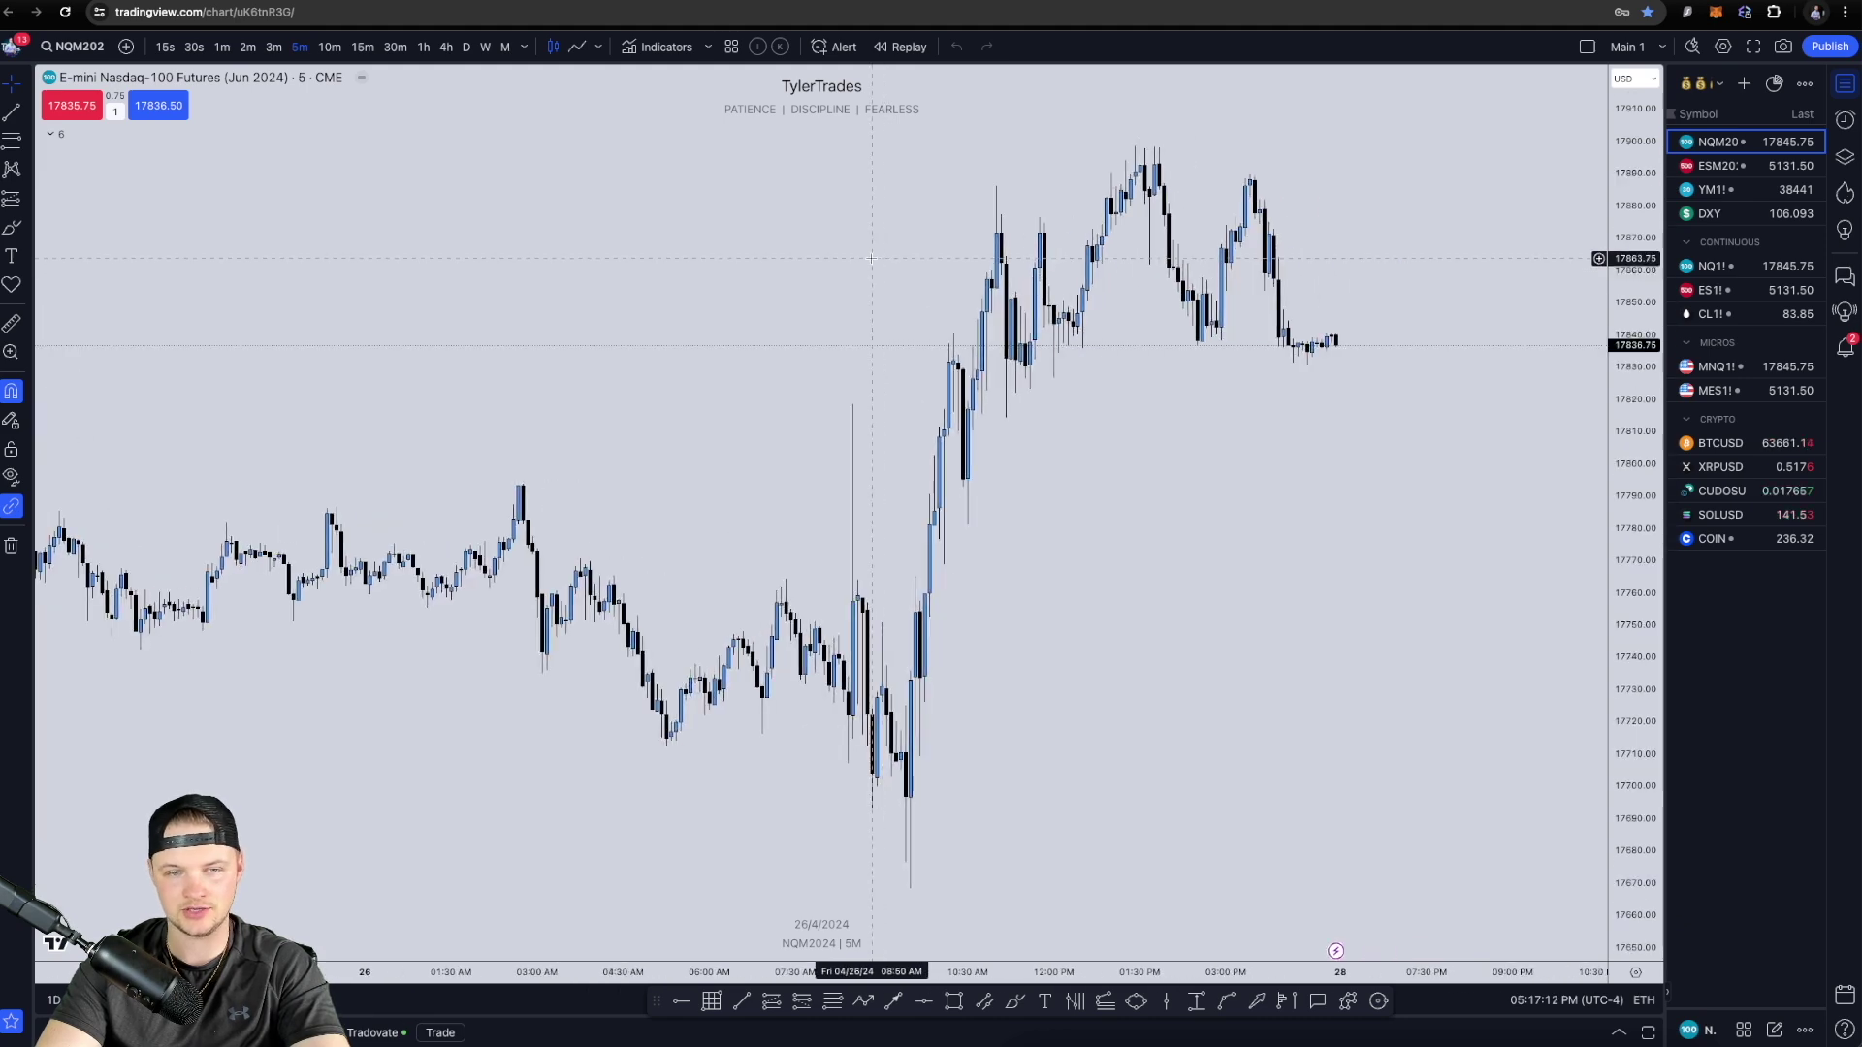
scroll(1266, 456, "right", 3)
scroll(1202, 453, "up", 2)
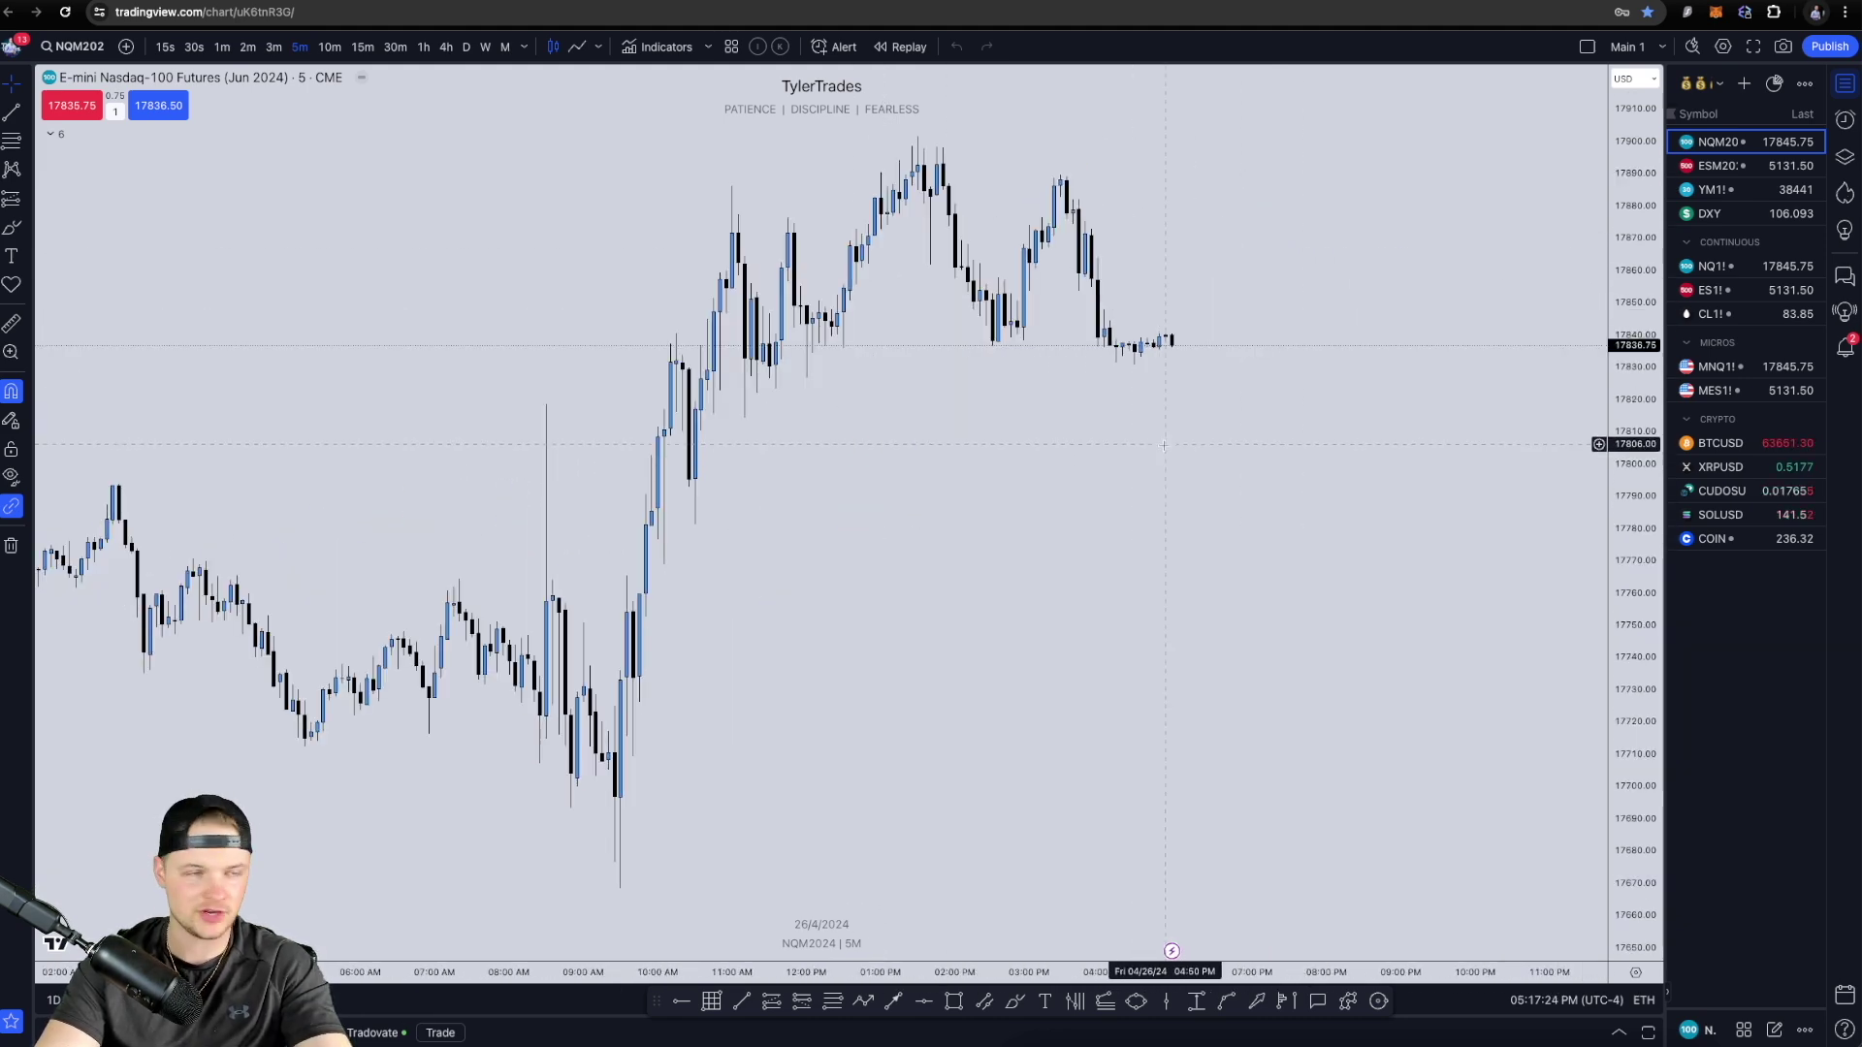